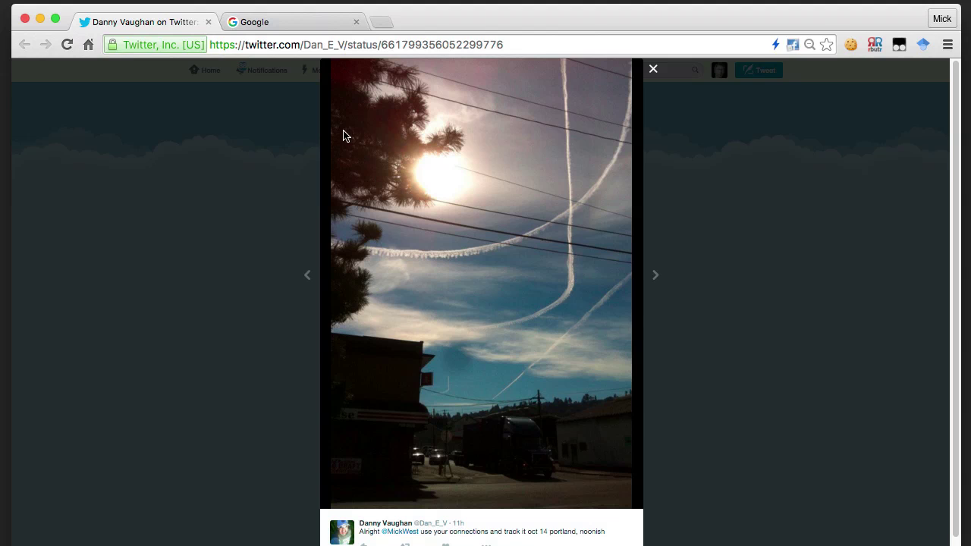
Load flightradar24.com in the browser tab that holds the Google start page.
{"action": "left_click", "coordinate": [289, 25]}
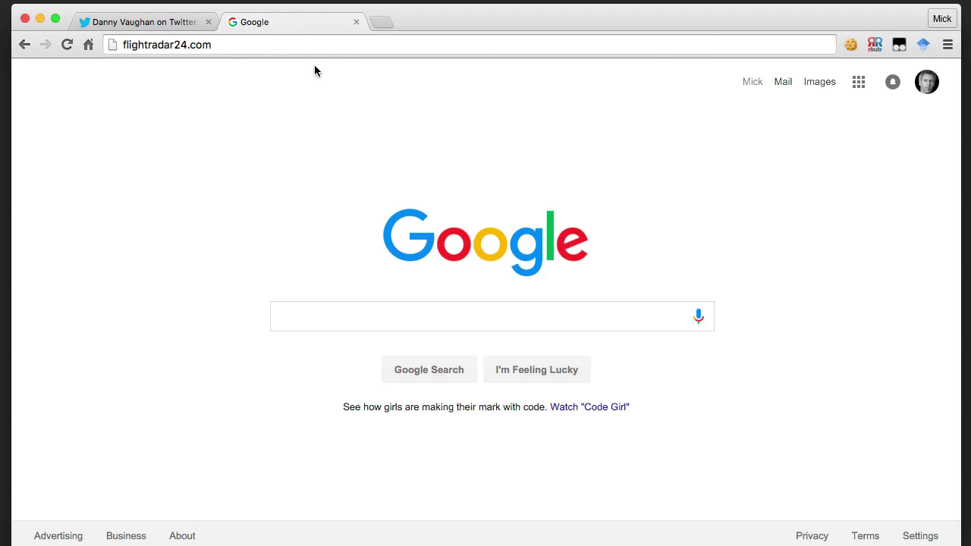
{"action": "left_click", "coordinate": [238, 47]}
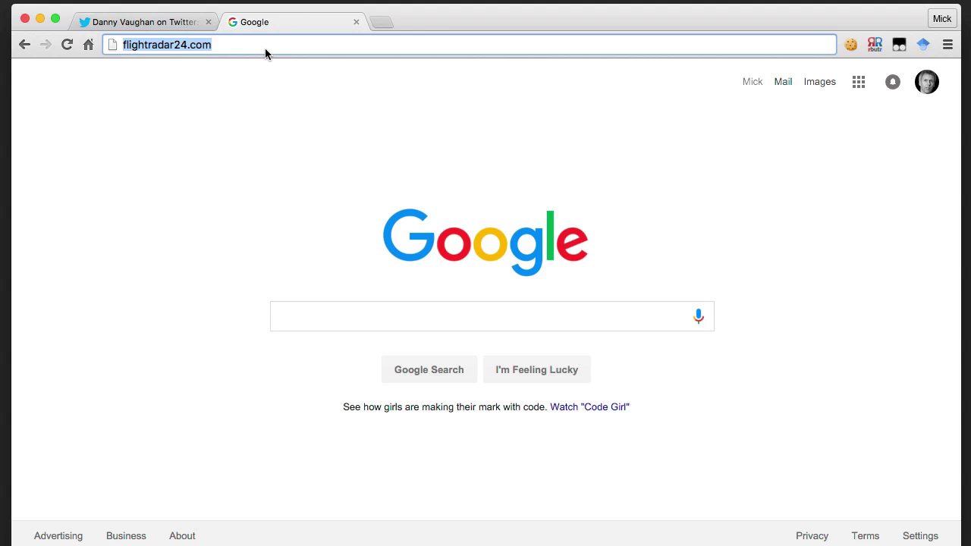
{"action": "key", "text": "Return"}
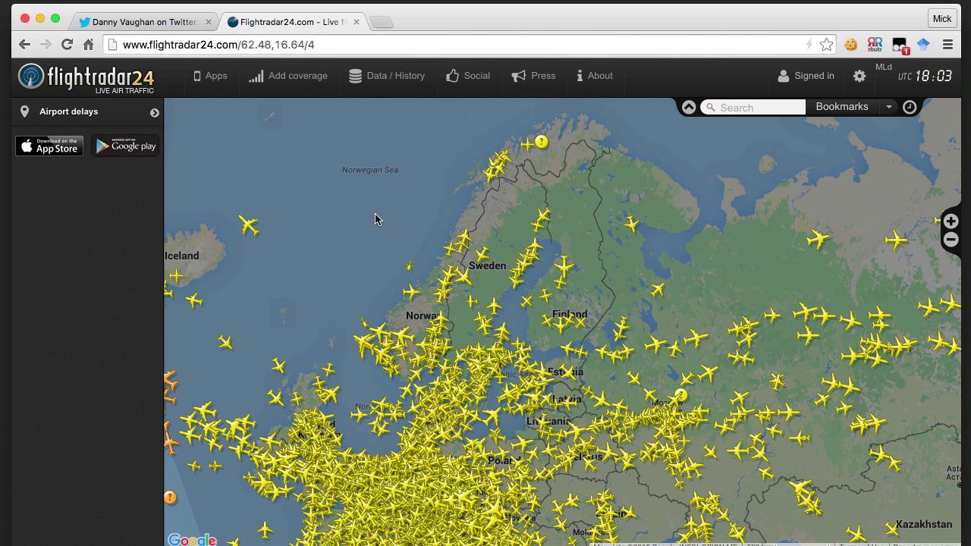
Bring up the United States from the map bookmarks and close in on the Portland, Oregon area.
{"action": "left_click", "coordinate": [564, 267]}
{"action": "left_click", "coordinate": [574, 304]}
{"action": "left_click", "coordinate": [892, 112]}
{"action": "left_click", "coordinate": [845, 174]}
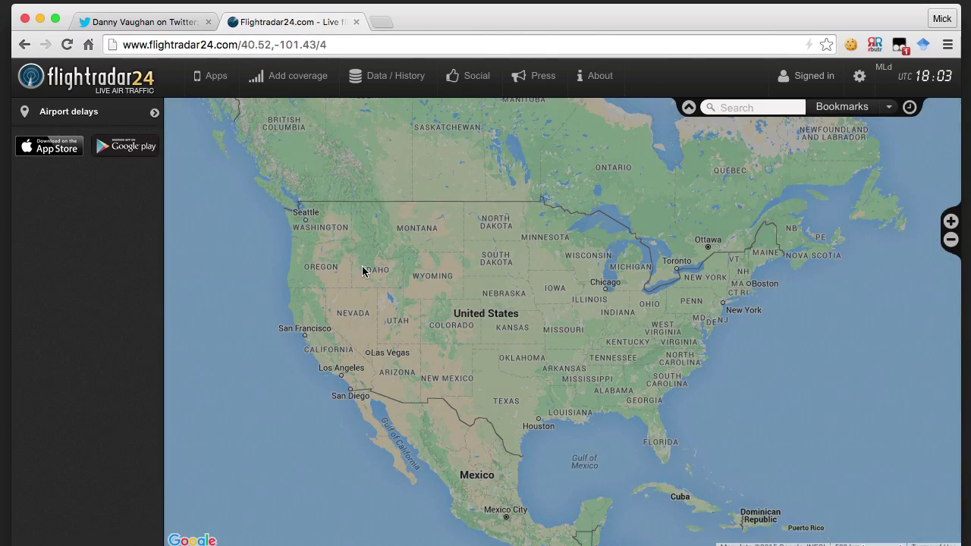
{"action": "left_click_drag", "start_coordinate": [279, 288], "coordinate": [310, 292]}
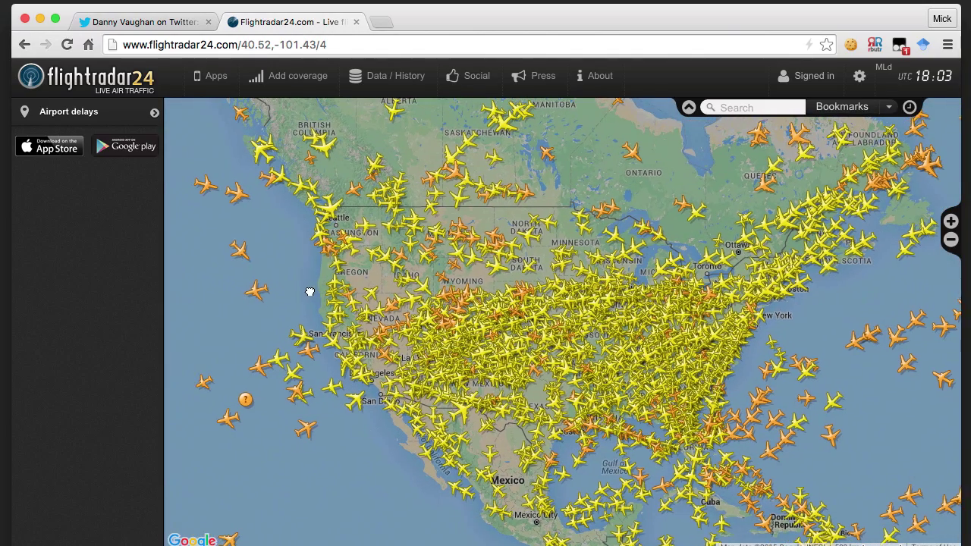
{"action": "scroll", "coordinate": [318, 269], "scroll_direction": "up", "scroll_amount": 2}
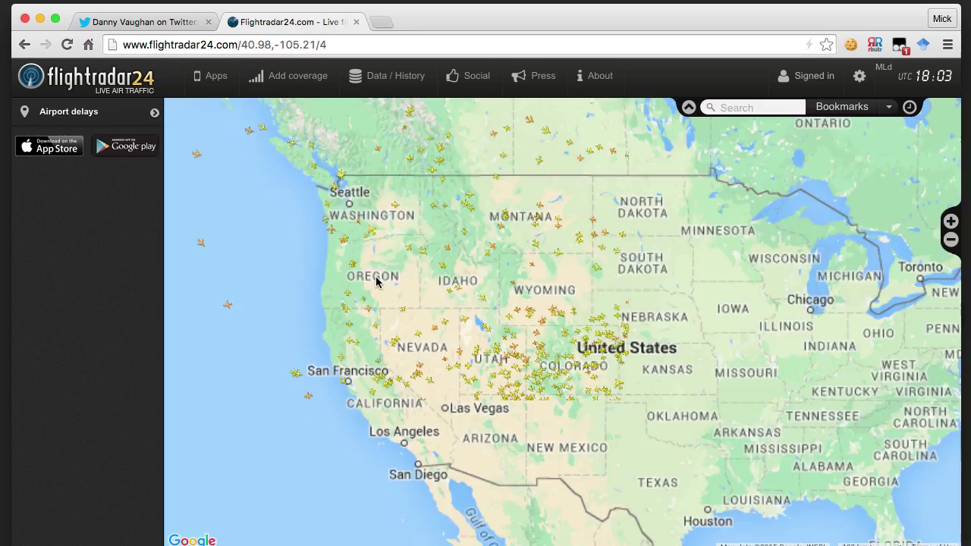
{"action": "scroll", "coordinate": [377, 281], "scroll_direction": "up", "scroll_amount": 2}
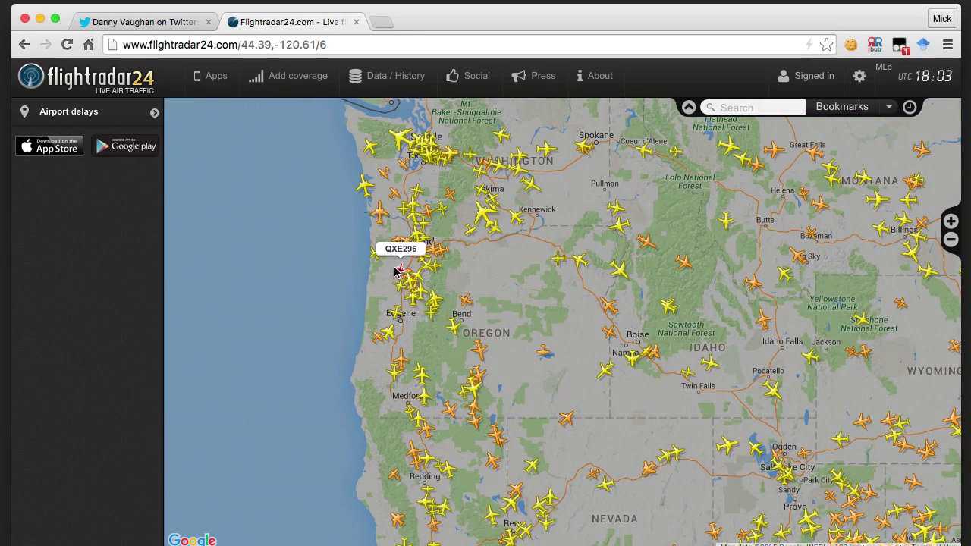
{"action": "scroll", "coordinate": [395, 270], "scroll_direction": "up", "scroll_amount": 2}
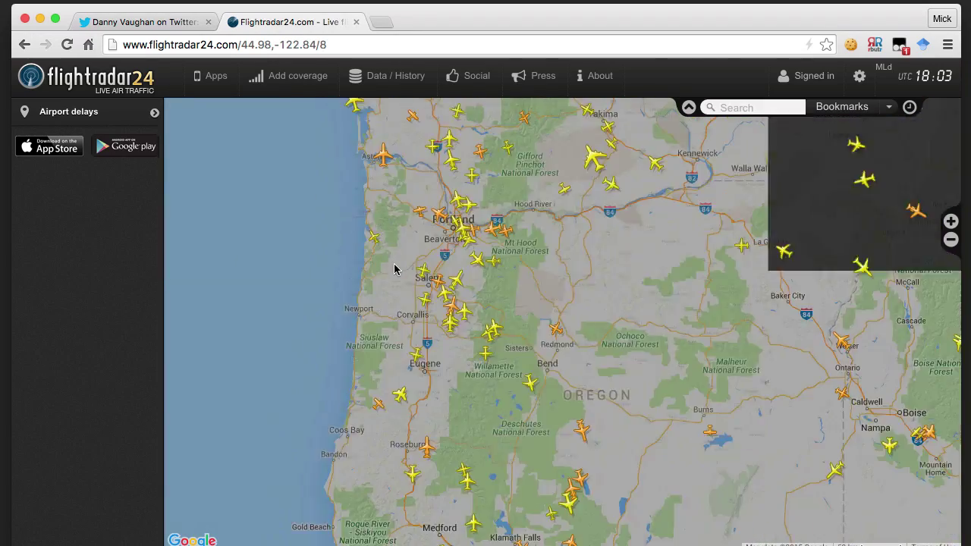
Compare the live air traffic across the wider western United States with the flights labelled around Portland.
{"action": "scroll", "coordinate": [395, 270], "scroll_direction": "down", "scroll_amount": 5}
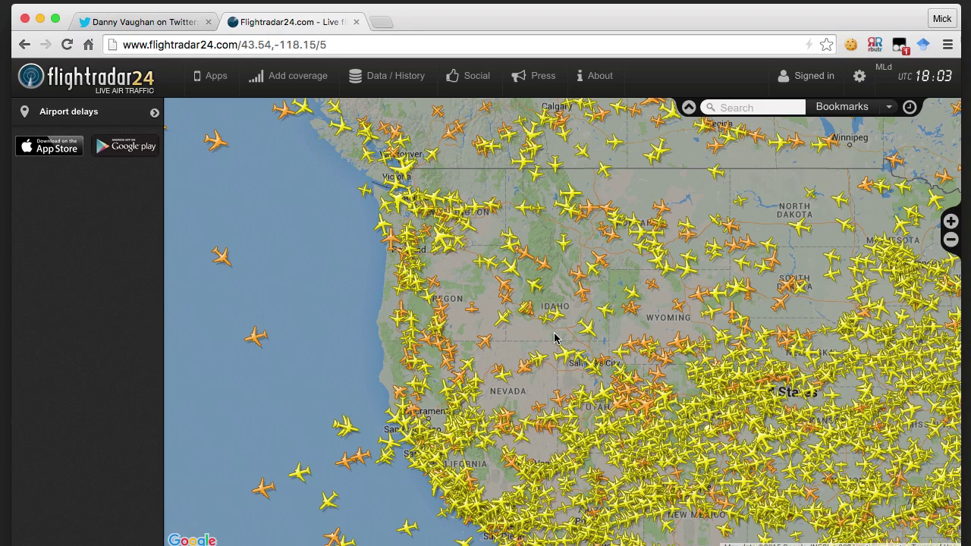
{"action": "left_click_drag", "start_coordinate": [538, 336], "coordinate": [448, 287]}
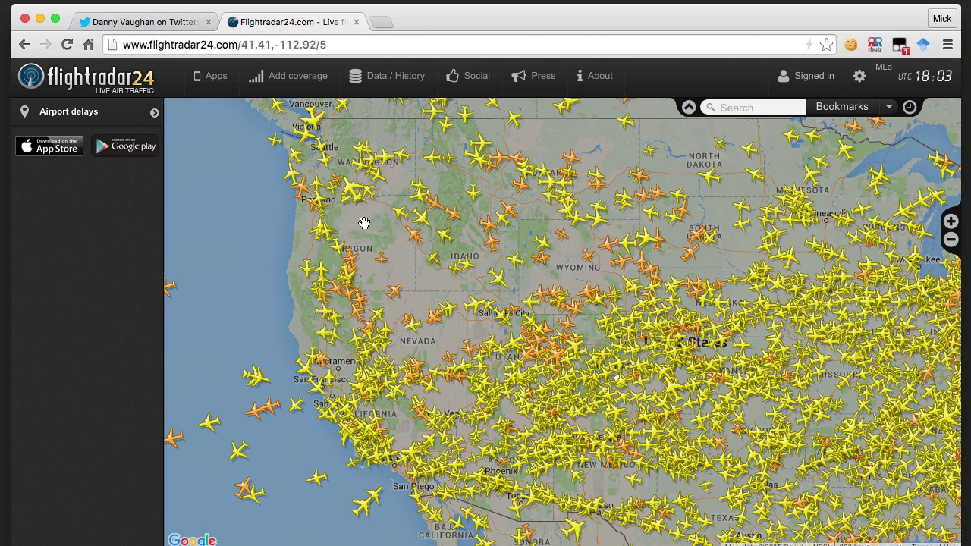
{"action": "left_click_drag", "start_coordinate": [366, 228], "coordinate": [450, 282]}
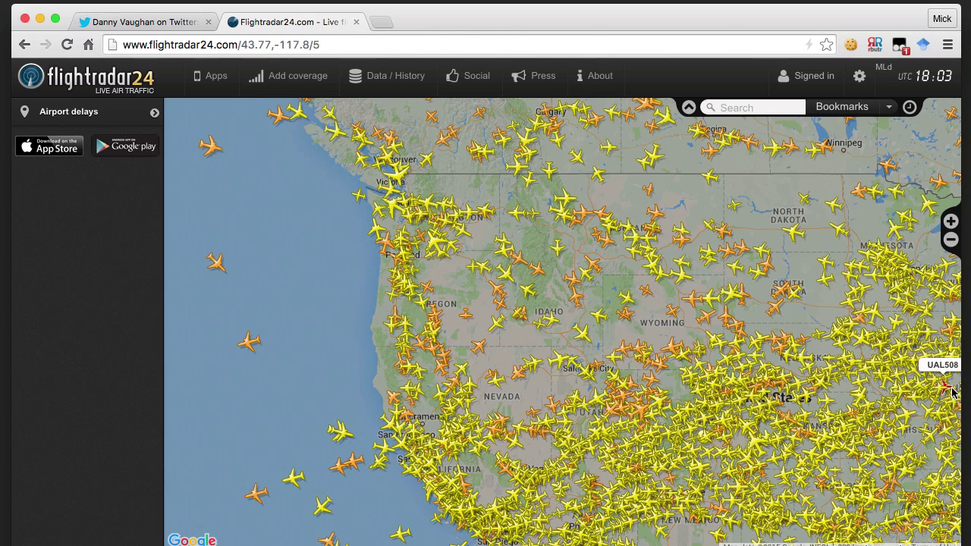
{"action": "scroll", "coordinate": [400, 281], "scroll_direction": "up", "scroll_amount": 1}
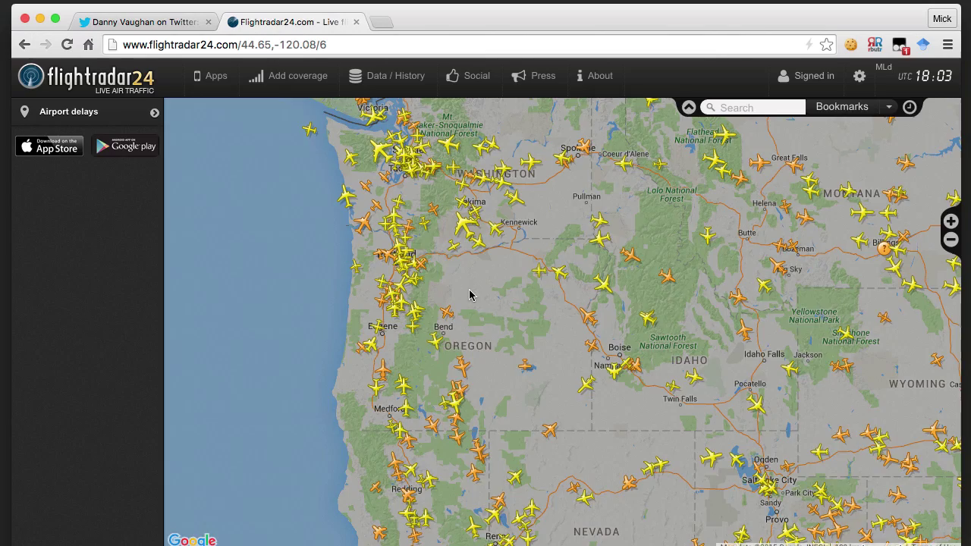
{"action": "scroll", "coordinate": [464, 296], "scroll_direction": "up", "scroll_amount": 1}
{"action": "left_click_drag", "start_coordinate": [540, 307], "coordinate": [615, 308]}
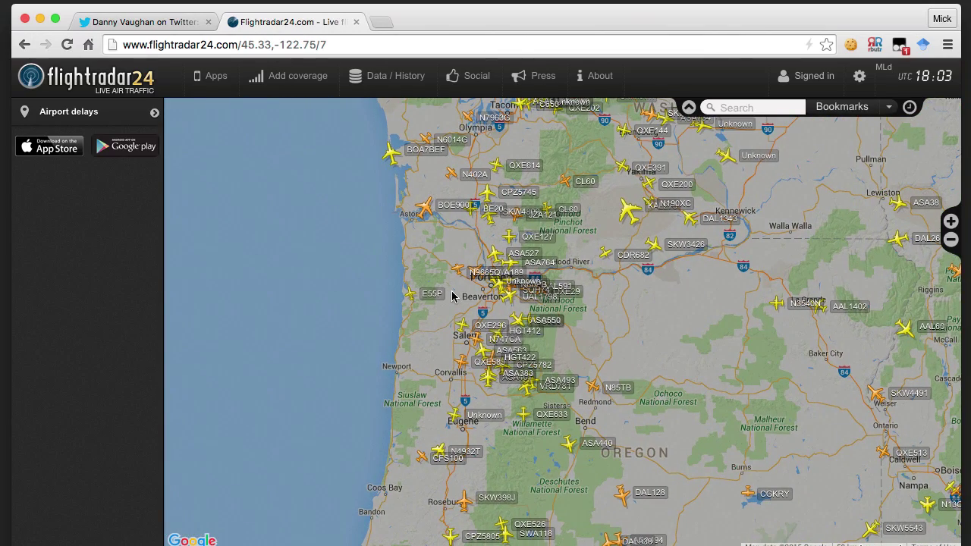
{"action": "scroll", "coordinate": [448, 301], "scroll_direction": "up", "scroll_amount": 1}
{"action": "left_click_drag", "start_coordinate": [440, 271], "coordinate": [354, 263]}
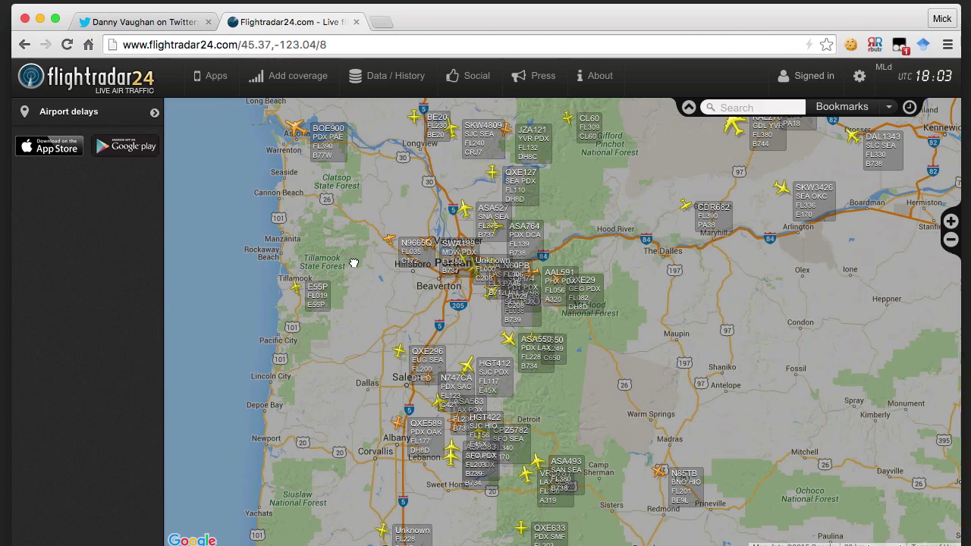
{"action": "scroll", "coordinate": [386, 297], "scroll_direction": "down", "scroll_amount": 1}
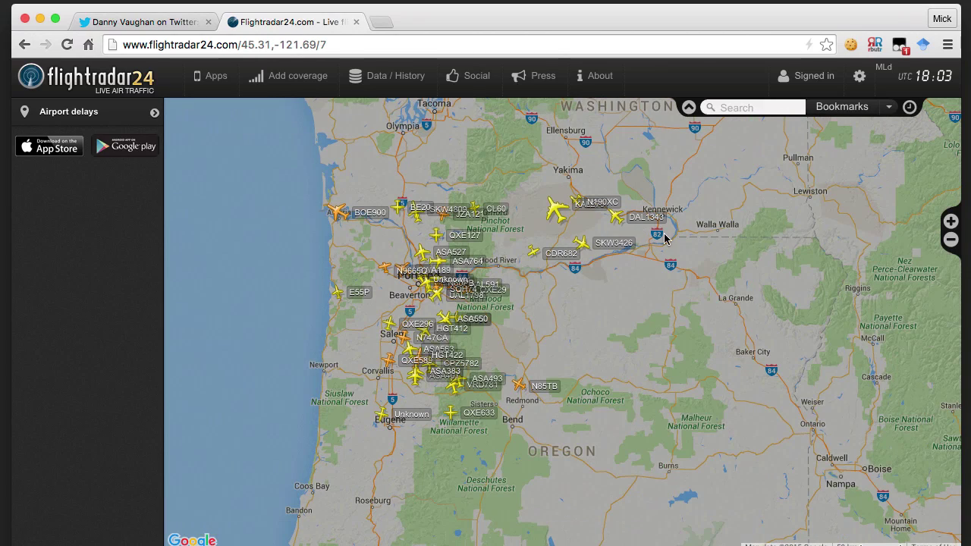
Enable flight filtering and add an altitude filter from 20500 to 65000 ft.
{"action": "left_click", "coordinate": [861, 80]}
{"action": "left_click", "coordinate": [839, 118]}
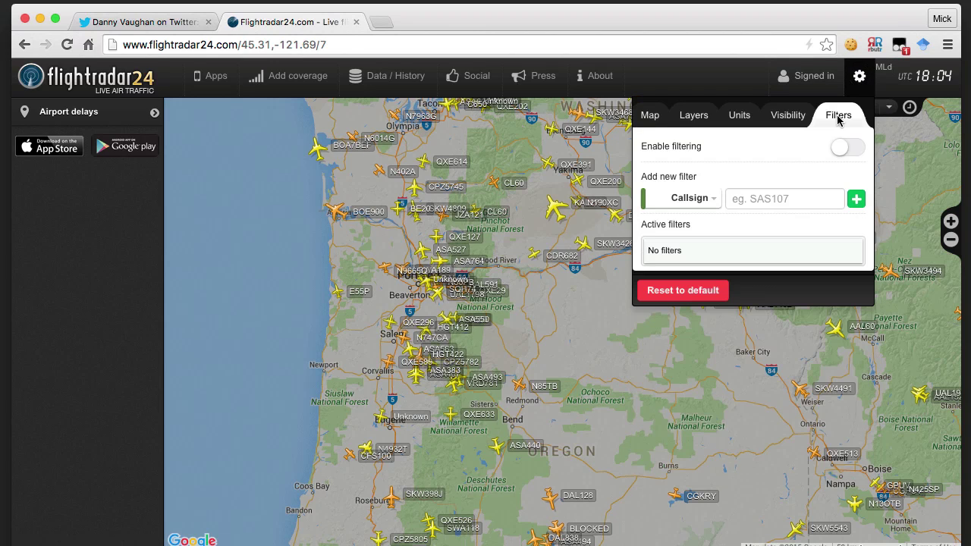
{"action": "left_click", "coordinate": [845, 148]}
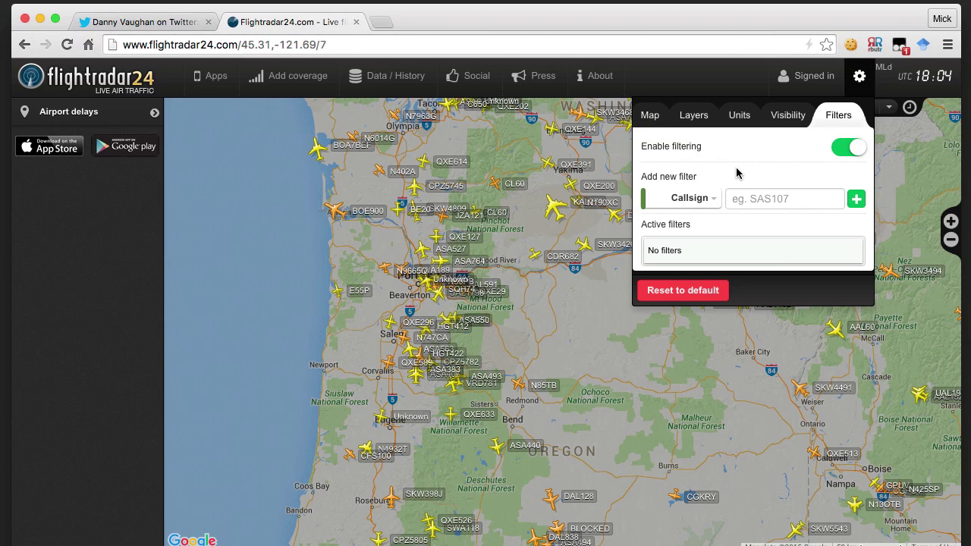
{"action": "left_click", "coordinate": [696, 198]}
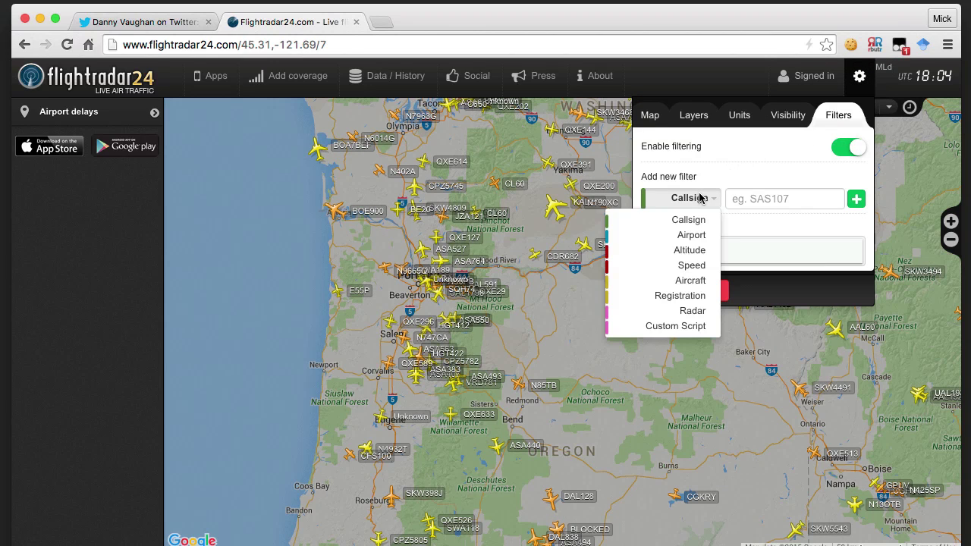
{"action": "left_click", "coordinate": [685, 252]}
{"action": "left_click_drag", "start_coordinate": [798, 203], "coordinate": [859, 199]}
{"action": "left_click_drag", "start_coordinate": [748, 202], "coordinate": [764, 202]}
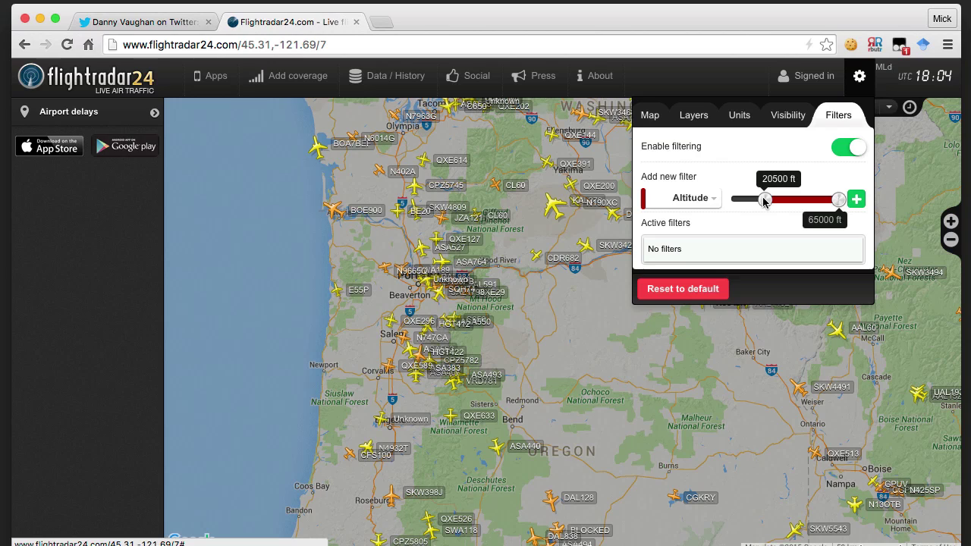
{"action": "left_click", "coordinate": [857, 200]}
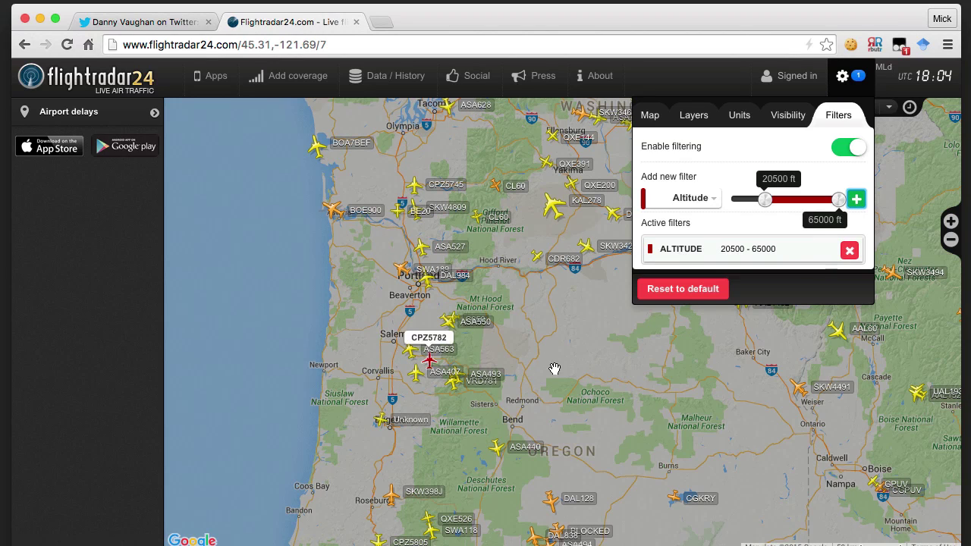
Find the high-altitude flight DAL984 directly over Portland, open its details and check its altitude.
{"action": "scroll", "coordinate": [555, 369], "scroll_direction": "down", "scroll_amount": 2}
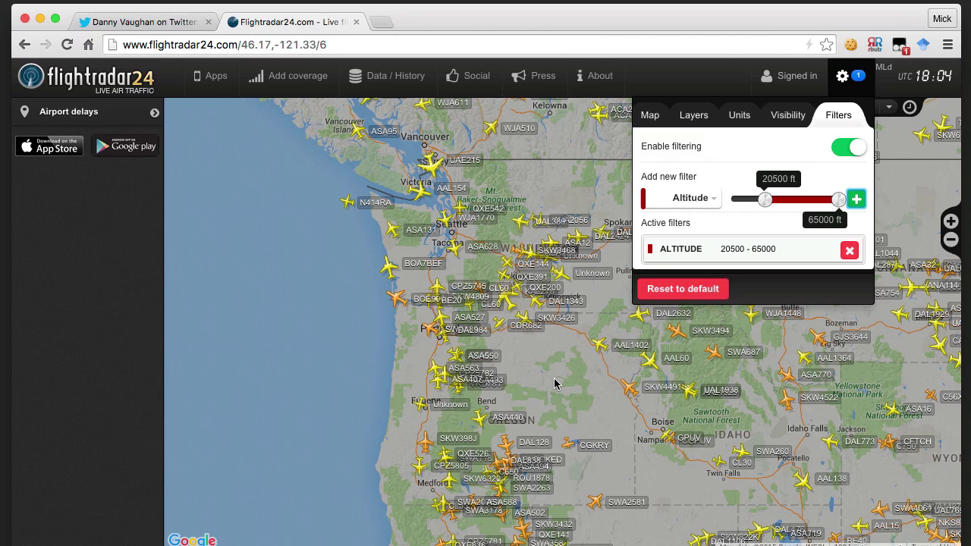
{"action": "left_click_drag", "start_coordinate": [542, 372], "coordinate": [524, 338]}
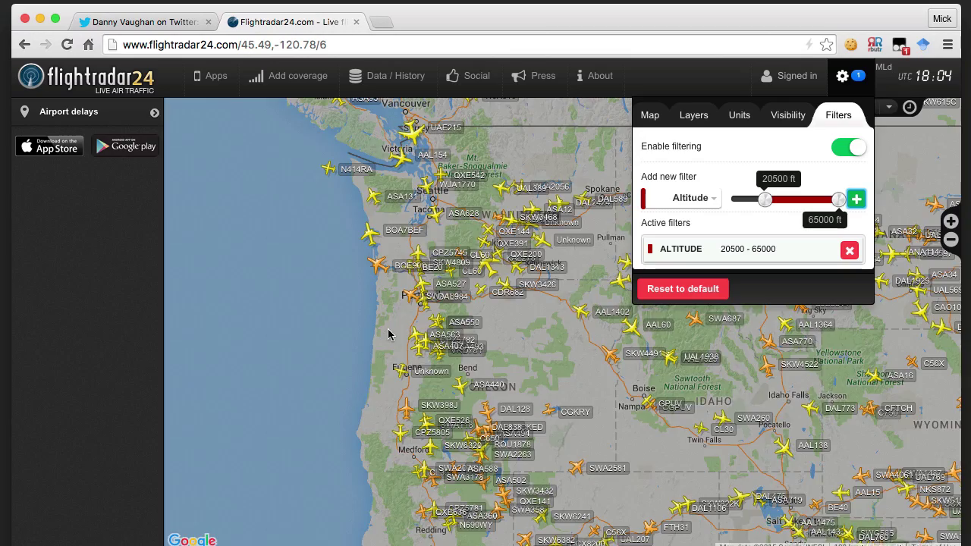
{"action": "scroll", "coordinate": [389, 336], "scroll_direction": "up", "scroll_amount": 1}
{"action": "scroll", "coordinate": [417, 303], "scroll_direction": "up", "scroll_amount": 1}
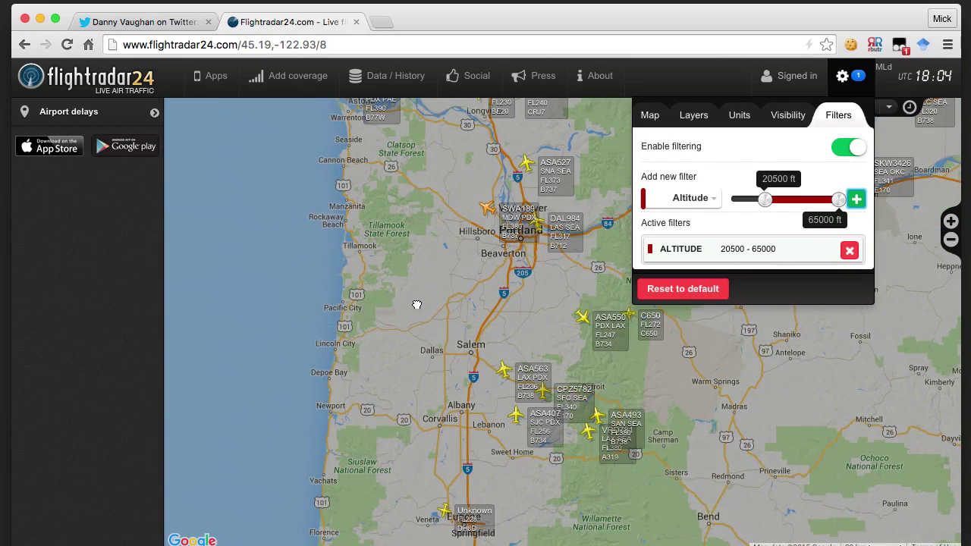
{"action": "left_click_drag", "start_coordinate": [463, 273], "coordinate": [397, 369]}
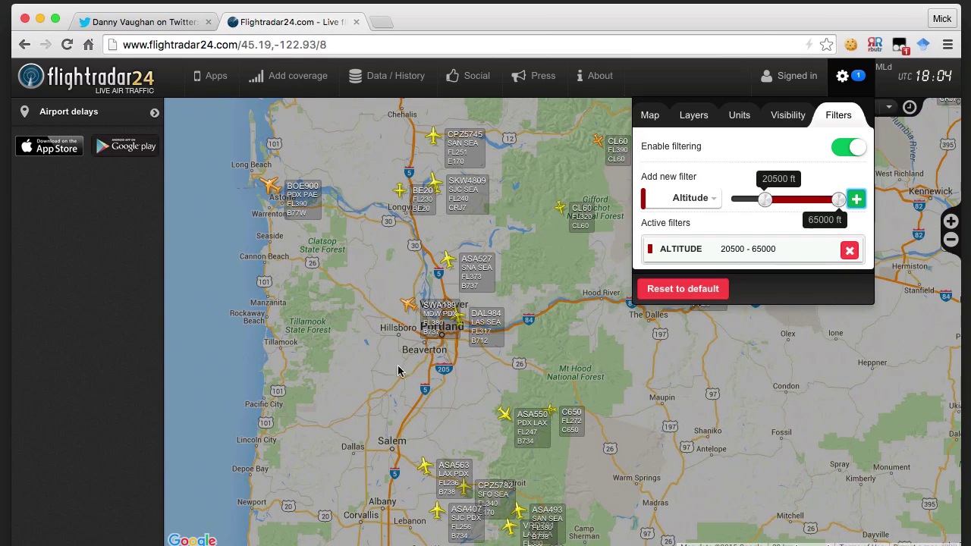
{"action": "left_click", "coordinate": [460, 319]}
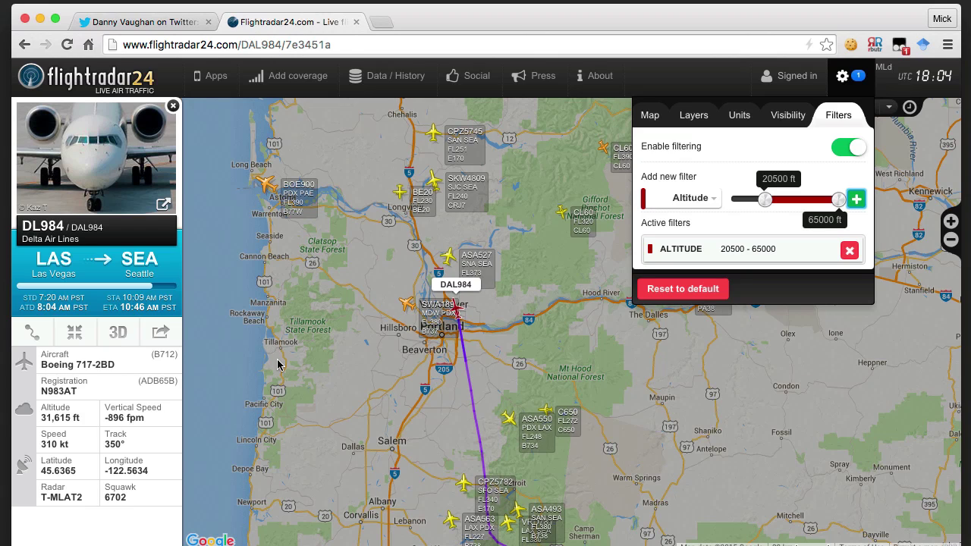
{"action": "mouse_move", "coordinate": [47, 423]}
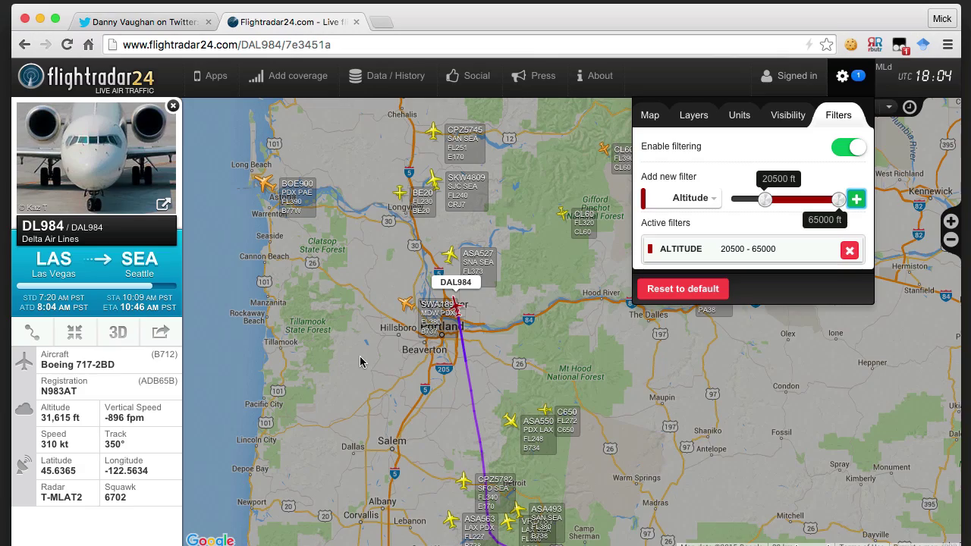
Examine DAL984's flight path on the map, both across the region and close to Portland.
{"action": "scroll", "coordinate": [345, 366], "scroll_direction": "down", "scroll_amount": 2}
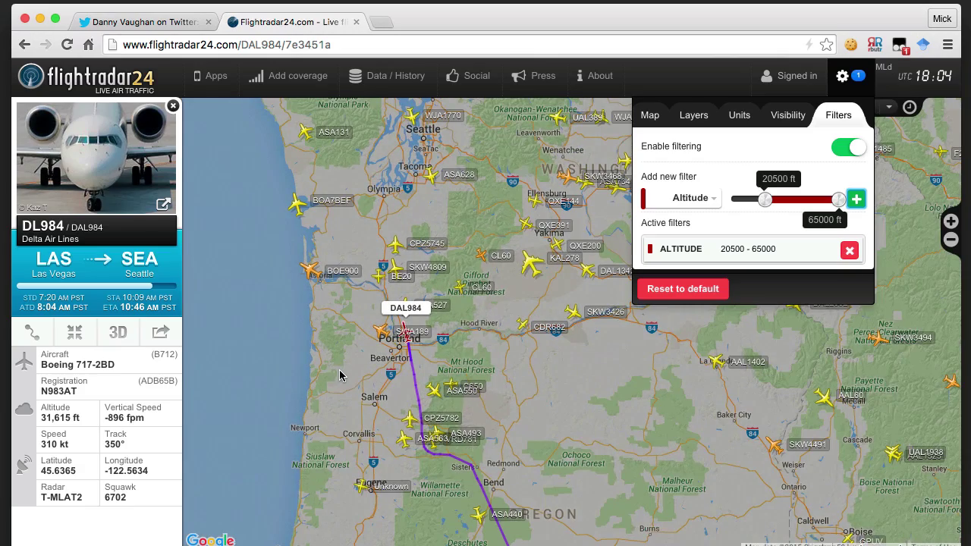
{"action": "left_click_drag", "start_coordinate": [347, 374], "coordinate": [407, 371]}
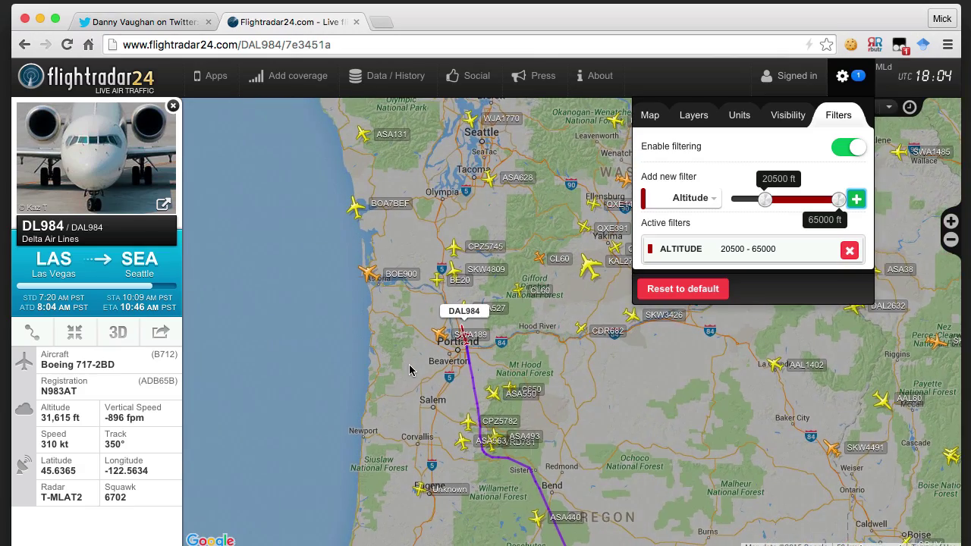
{"action": "scroll", "coordinate": [410, 371], "scroll_direction": "up", "scroll_amount": 2}
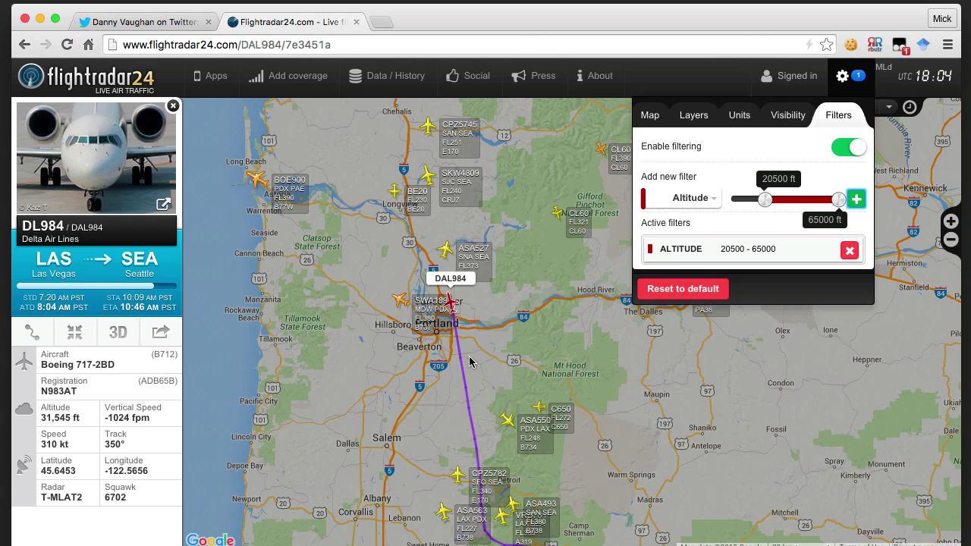
Turn filtering off and inspect the details of the lower flights QXE296 and ASA383 south of Portland.
{"action": "left_click", "coordinate": [849, 149]}
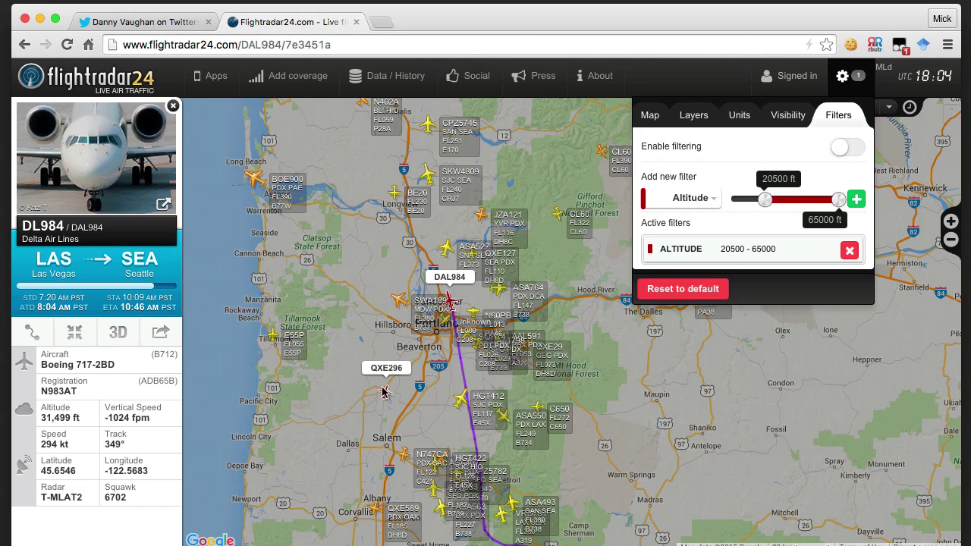
{"action": "left_click", "coordinate": [384, 391]}
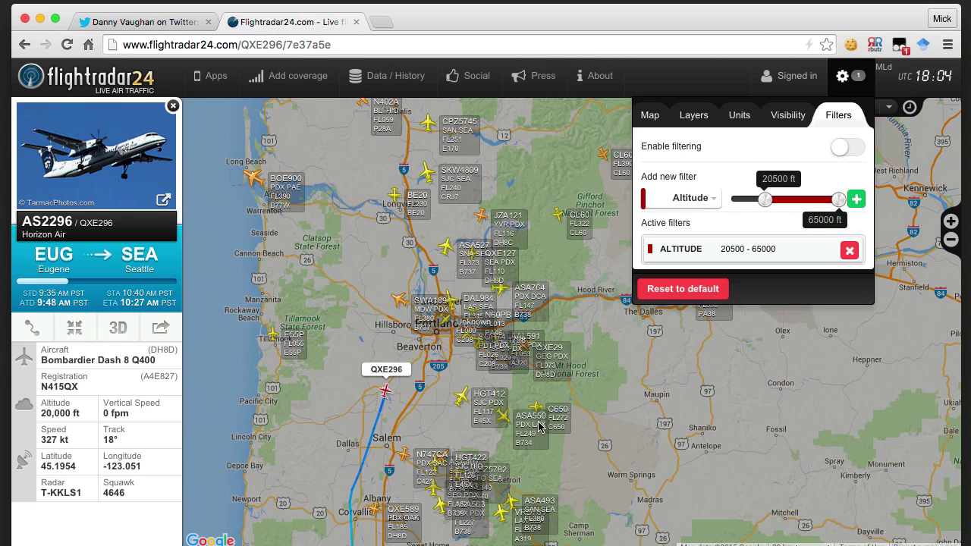
{"action": "left_click", "coordinate": [430, 484]}
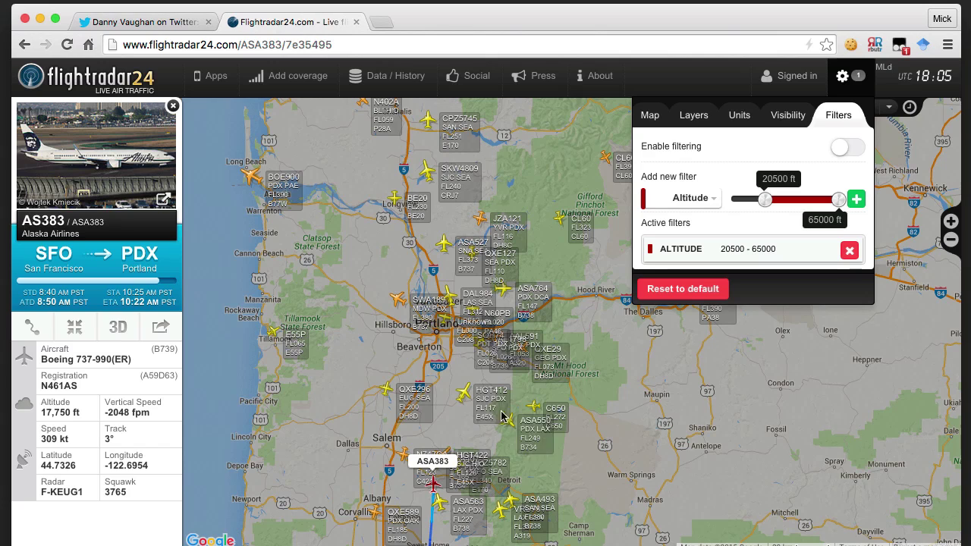
Re-enable the altitude filter, check the date and place in the contrail tweet, and return to the Flightradar24 map.
{"action": "left_click", "coordinate": [845, 146]}
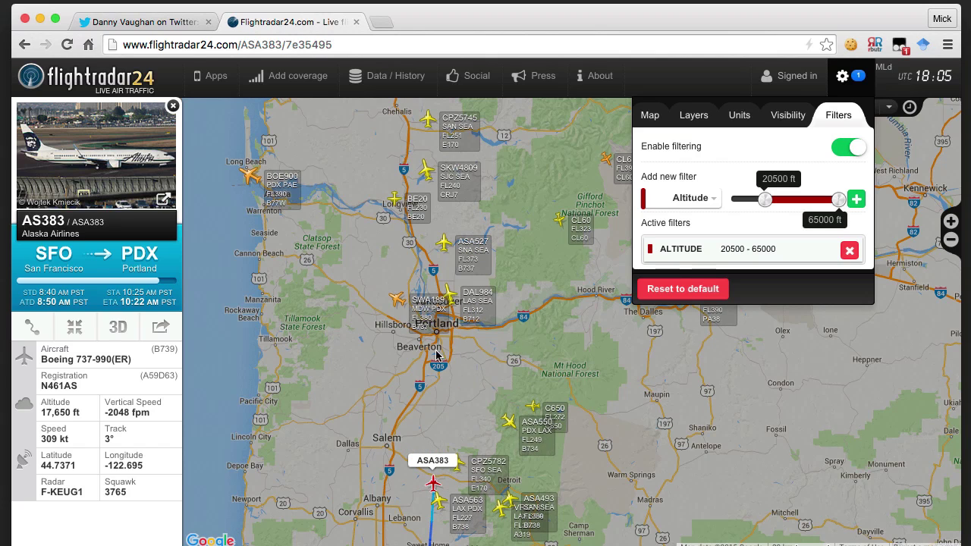
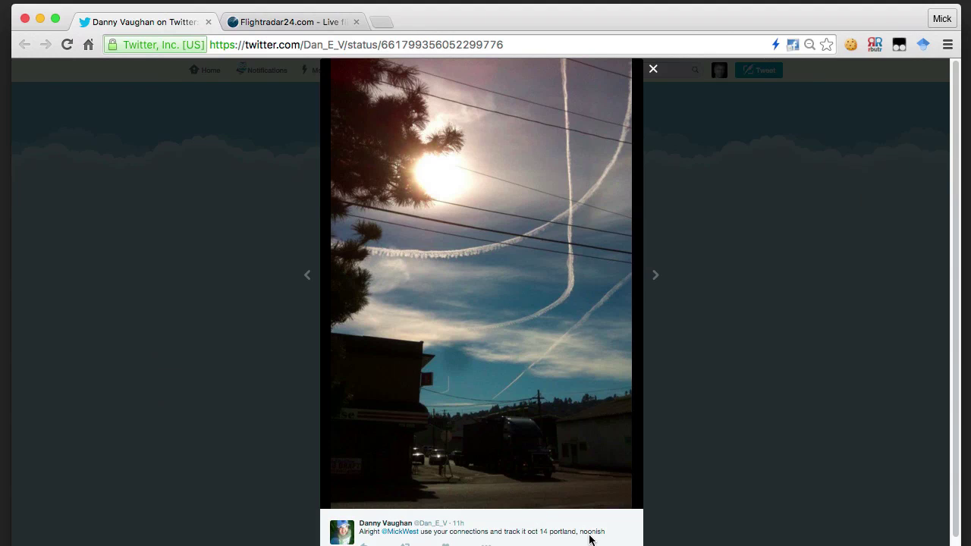
{"action": "left_click", "coordinate": [278, 23]}
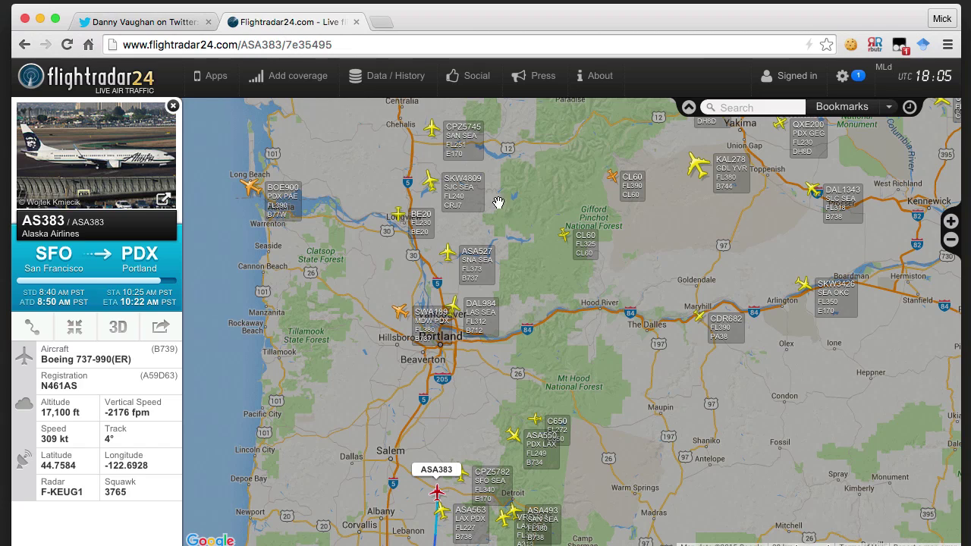
Open the historical playback settings, recheck the date in the contrail tweet, and set the playback date to 2015-10-14.
{"action": "left_click_drag", "start_coordinate": [748, 223], "coordinate": [842, 215]}
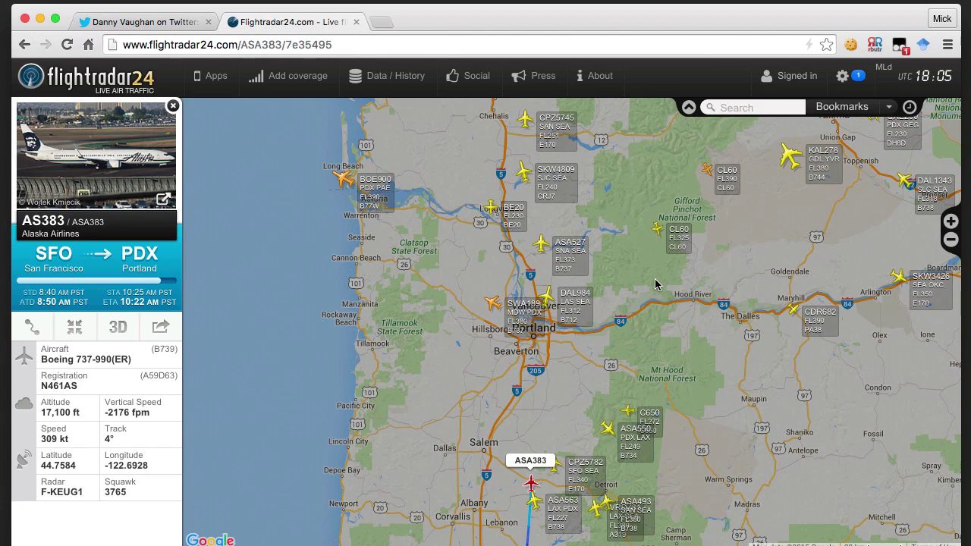
{"action": "left_click", "coordinate": [911, 107]}
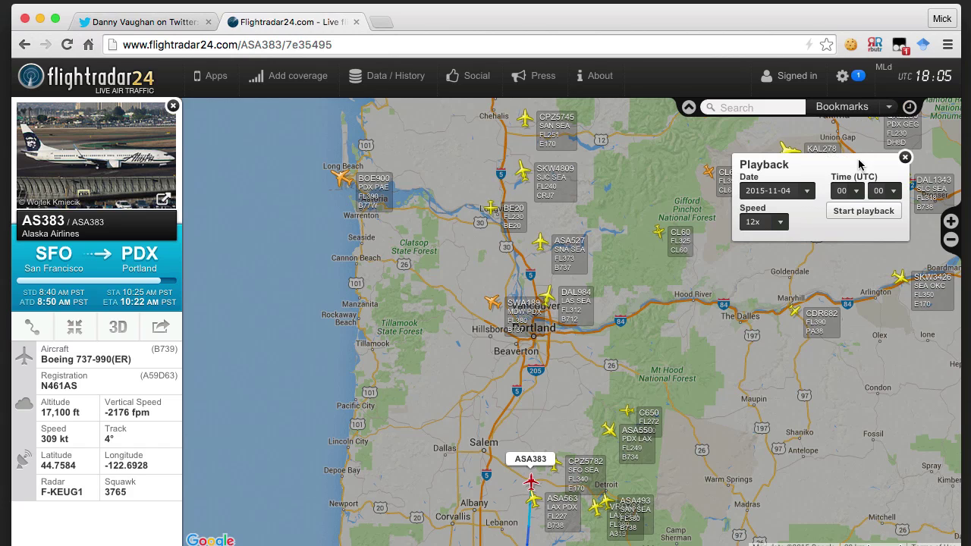
{"action": "left_click", "coordinate": [809, 196]}
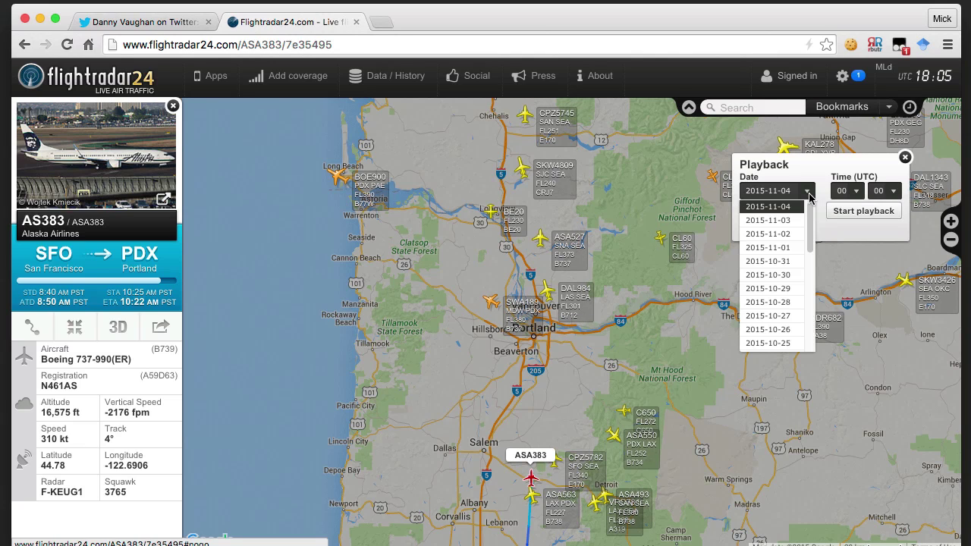
{"action": "left_click_drag", "start_coordinate": [810, 239], "coordinate": [799, 286]}
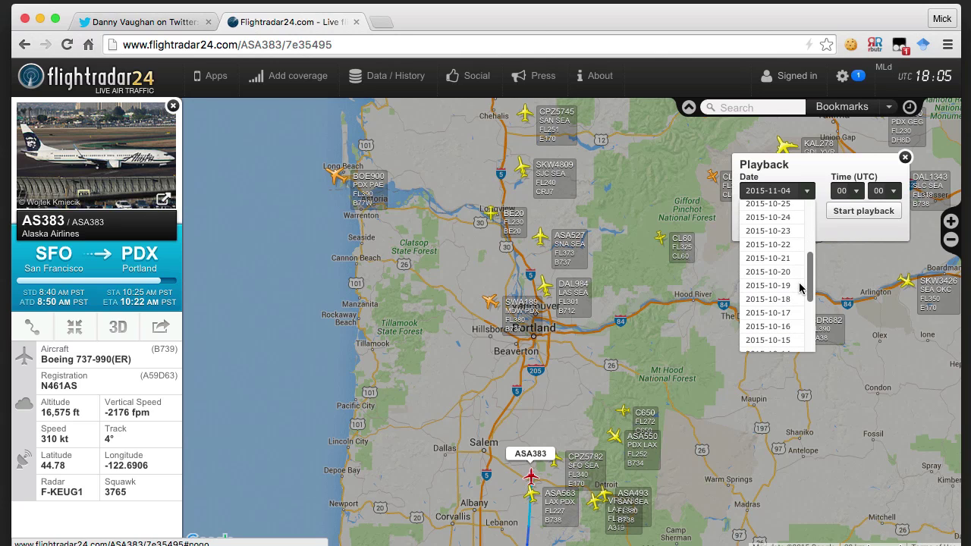
{"action": "left_click", "coordinate": [148, 22]}
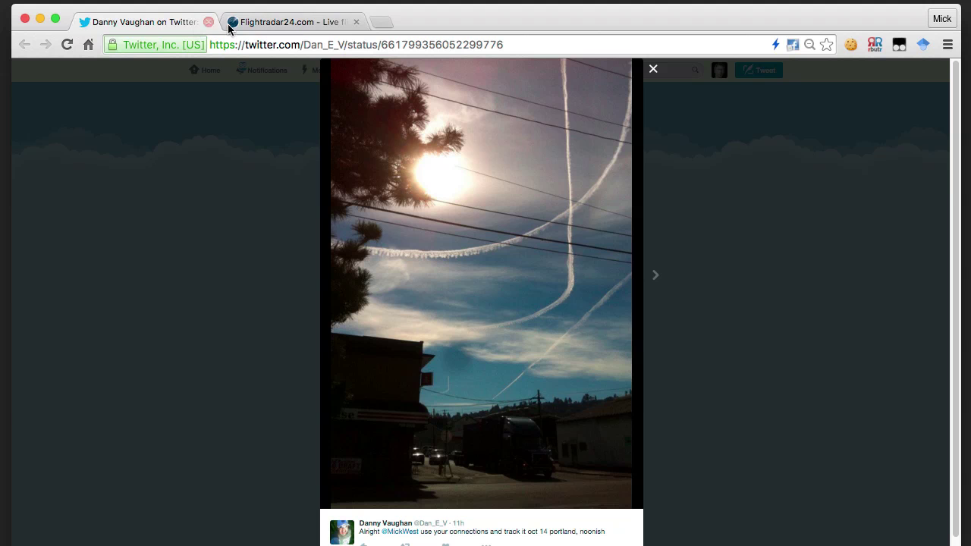
{"action": "left_click", "coordinate": [294, 23]}
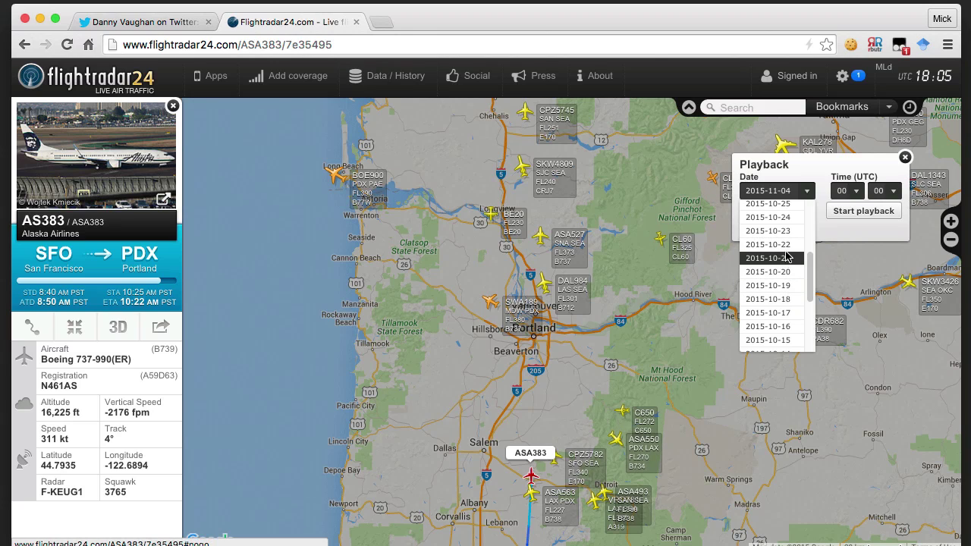
{"action": "left_click_drag", "start_coordinate": [809, 303], "coordinate": [808, 311]}
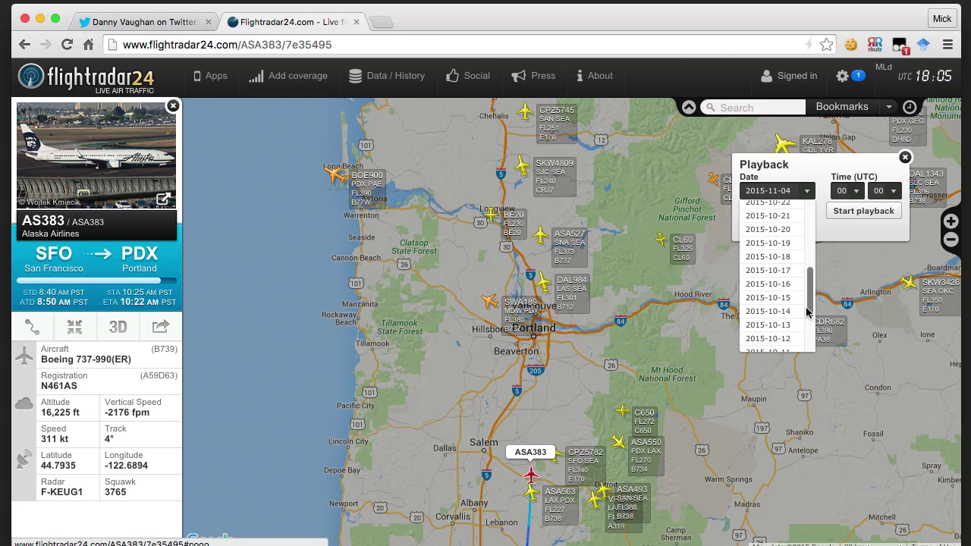
{"action": "left_click", "coordinate": [789, 311]}
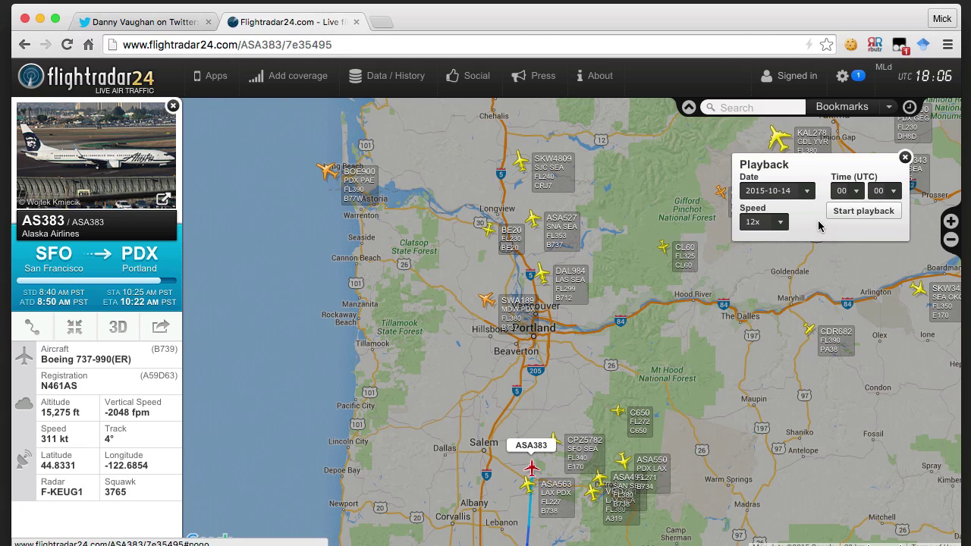
Start the playback from 19:00 UTC and pause it right away.
{"action": "left_click", "coordinate": [846, 190]}
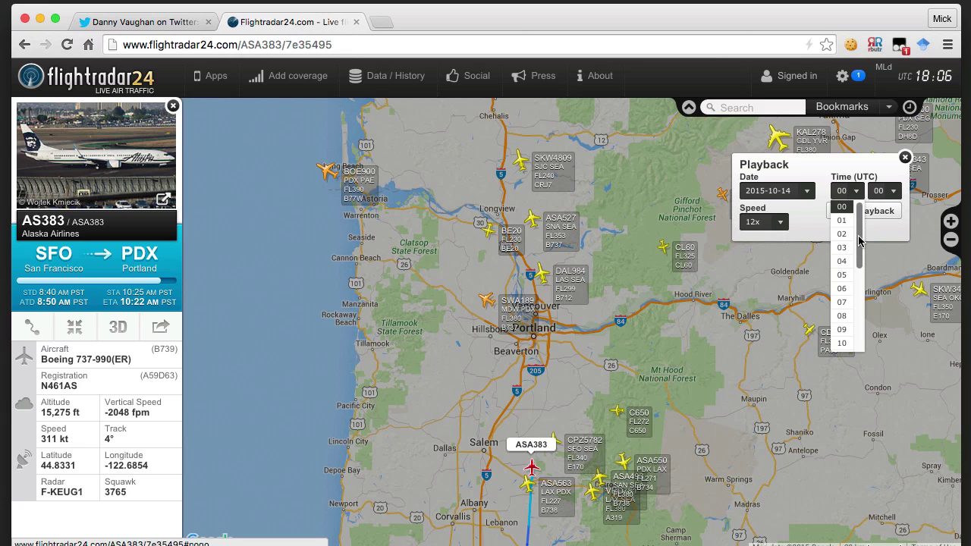
{"action": "left_click_drag", "start_coordinate": [859, 241], "coordinate": [861, 307]}
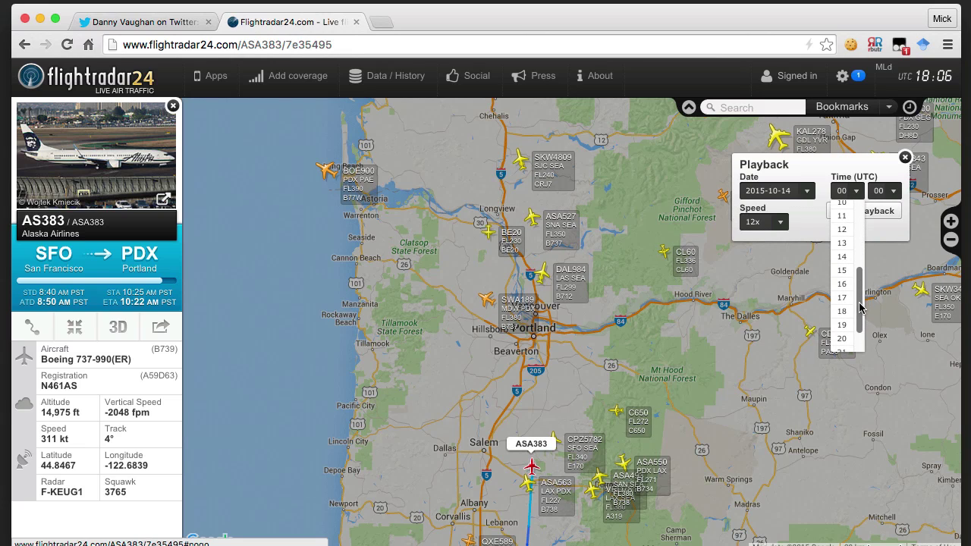
{"action": "left_click", "coordinate": [843, 325]}
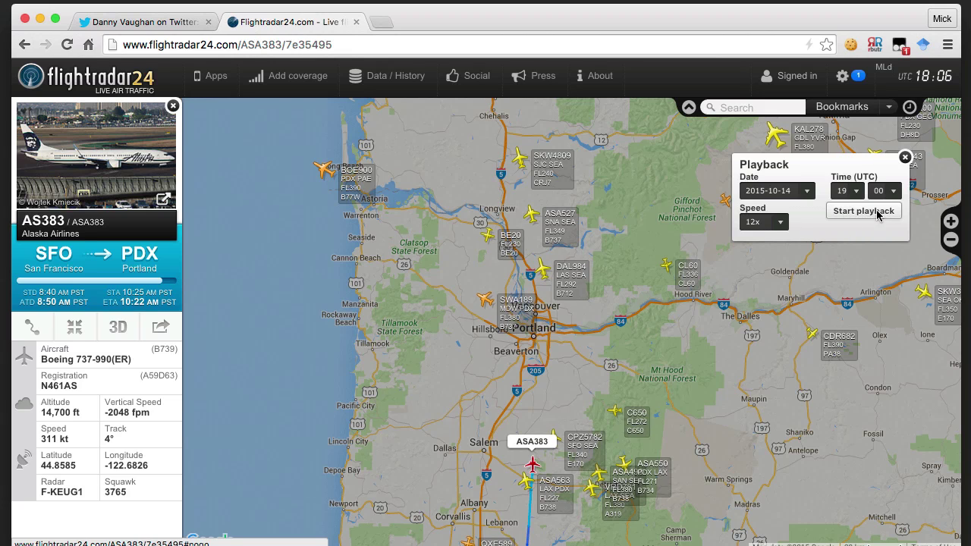
{"action": "left_click", "coordinate": [878, 215]}
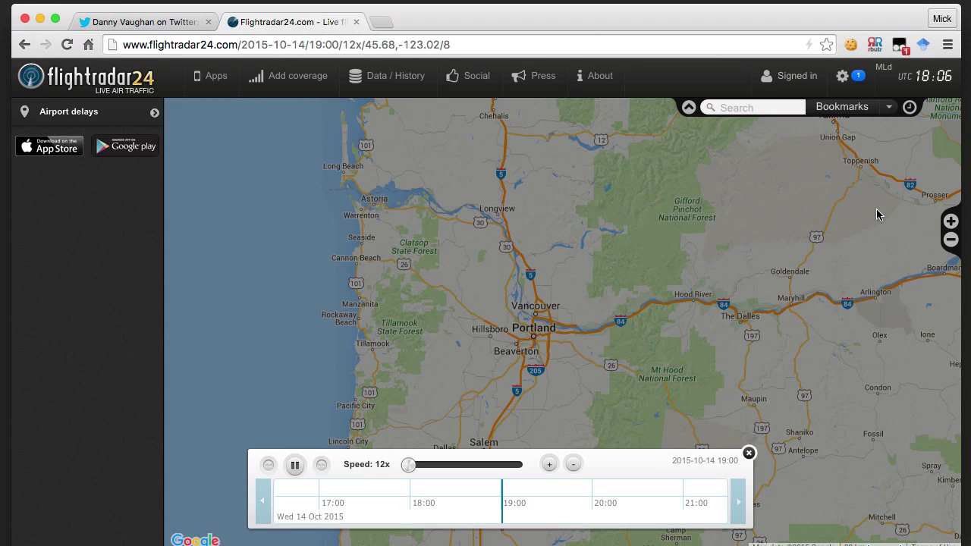
{"action": "left_click_drag", "start_coordinate": [429, 319], "coordinate": [407, 297]}
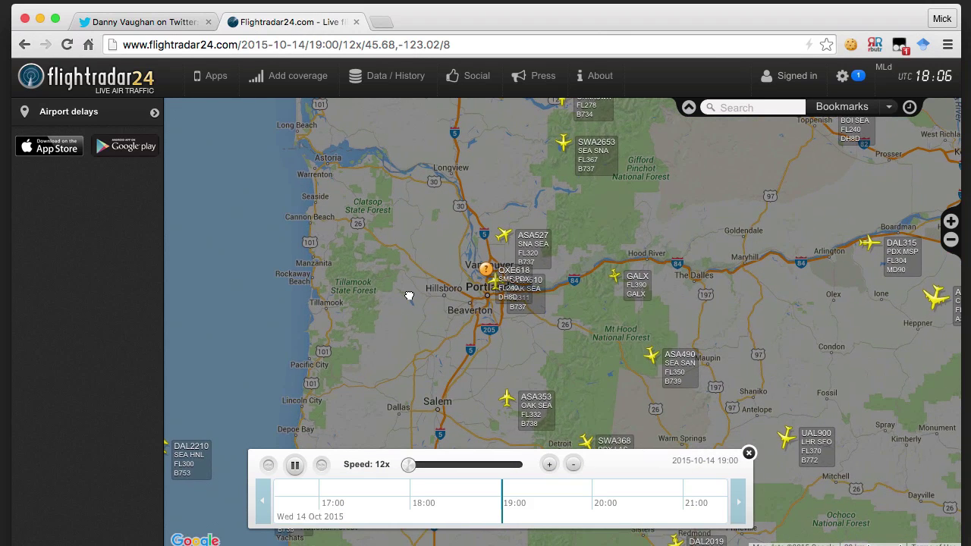
{"action": "left_click", "coordinate": [295, 465]}
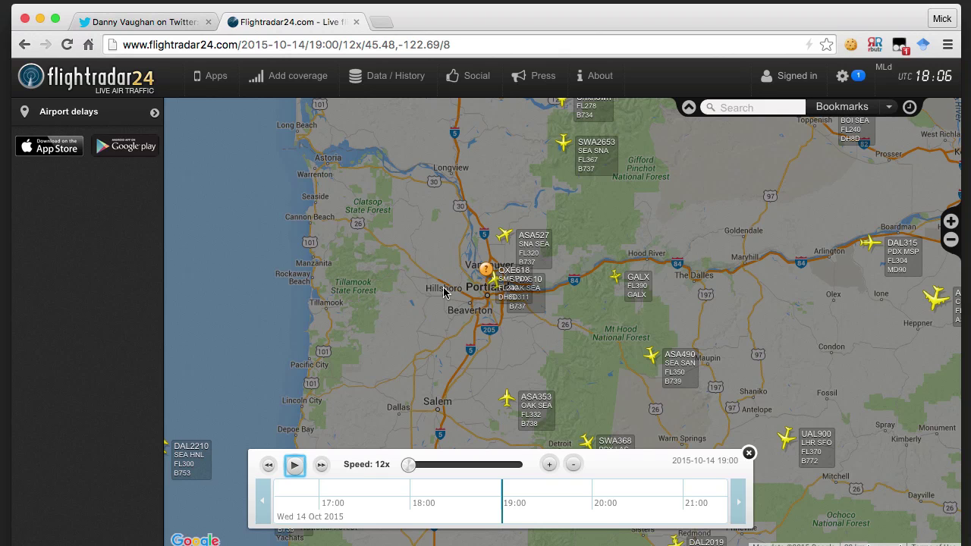
Open the details of flight ASA527 north of Portland and examine its flight path past the city.
{"action": "scroll", "coordinate": [444, 292], "scroll_direction": "up", "scroll_amount": 1}
{"action": "left_click_drag", "start_coordinate": [444, 275], "coordinate": [410, 251]}
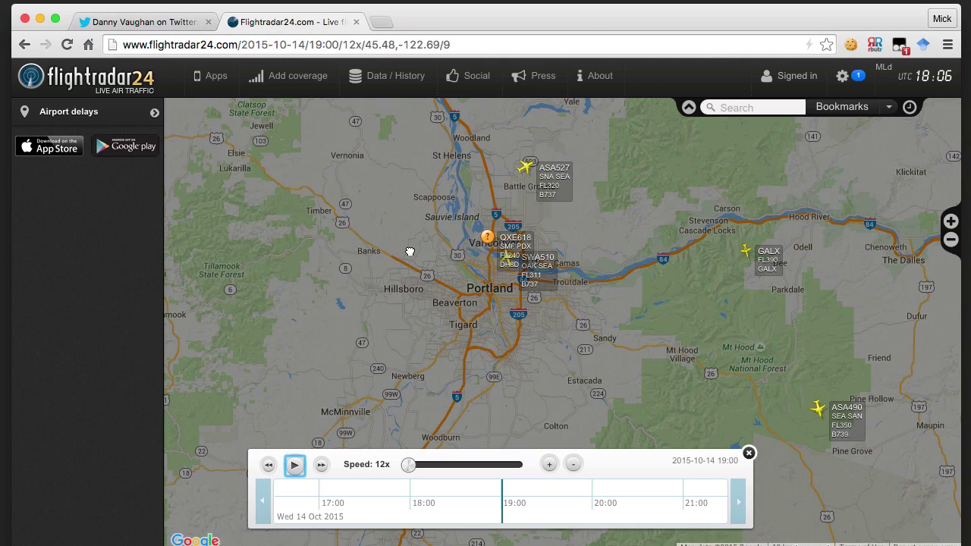
{"action": "left_click", "coordinate": [526, 169]}
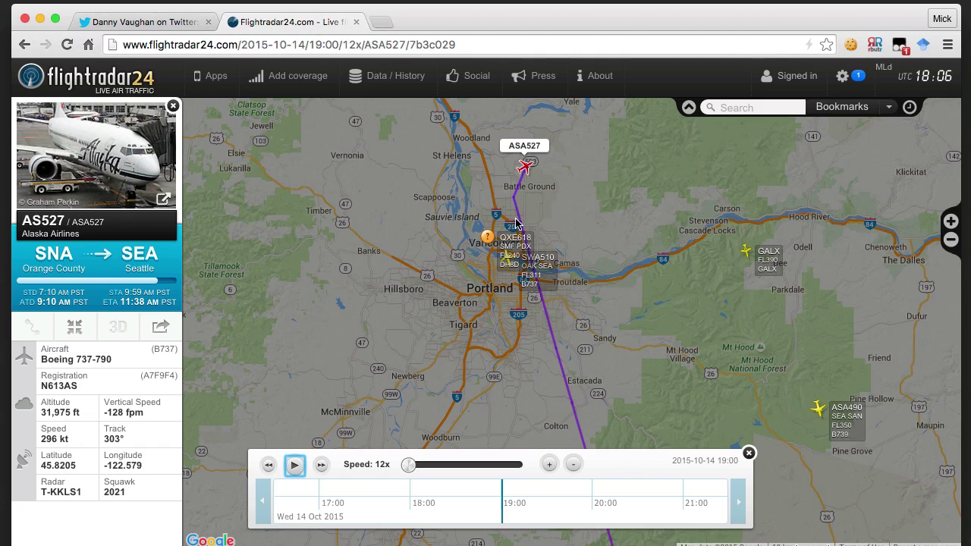
{"action": "left_click_drag", "start_coordinate": [444, 206], "coordinate": [401, 202]}
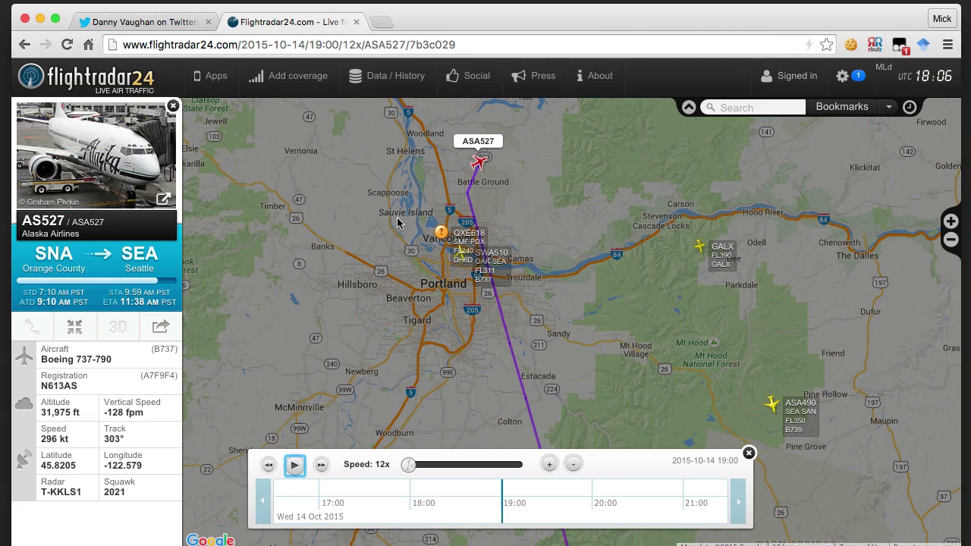
Open the details of flight SWA510 over Portland and examine its flight path around the city up close.
{"action": "left_click", "coordinate": [462, 259]}
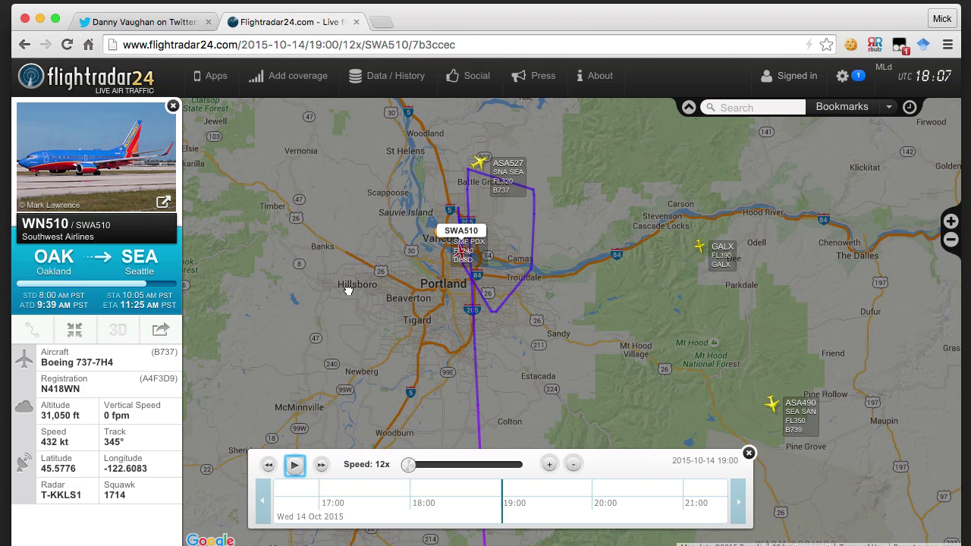
{"action": "left_click_drag", "start_coordinate": [347, 291], "coordinate": [319, 300]}
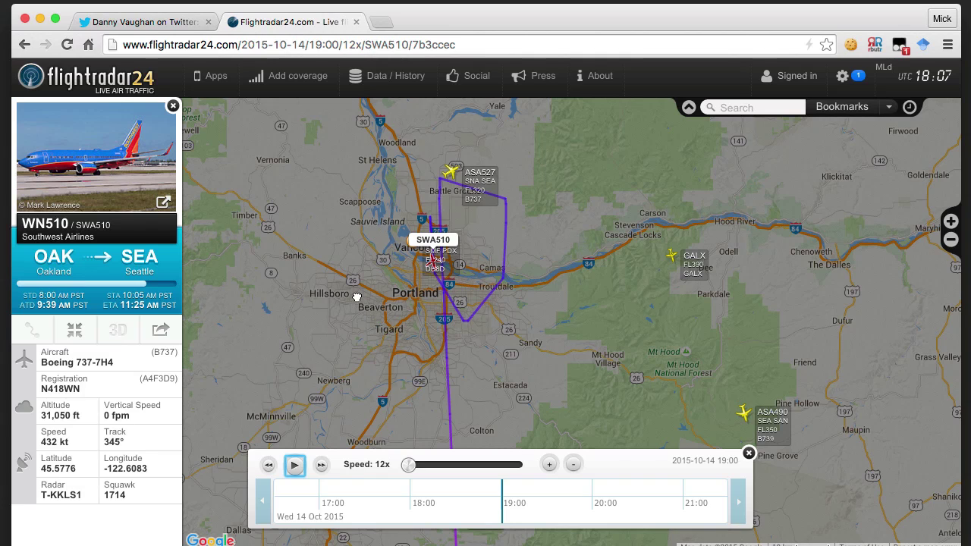
{"action": "left_click_drag", "start_coordinate": [354, 299], "coordinate": [365, 264]}
{"action": "scroll", "coordinate": [365, 265], "scroll_direction": "up", "scroll_amount": 1}
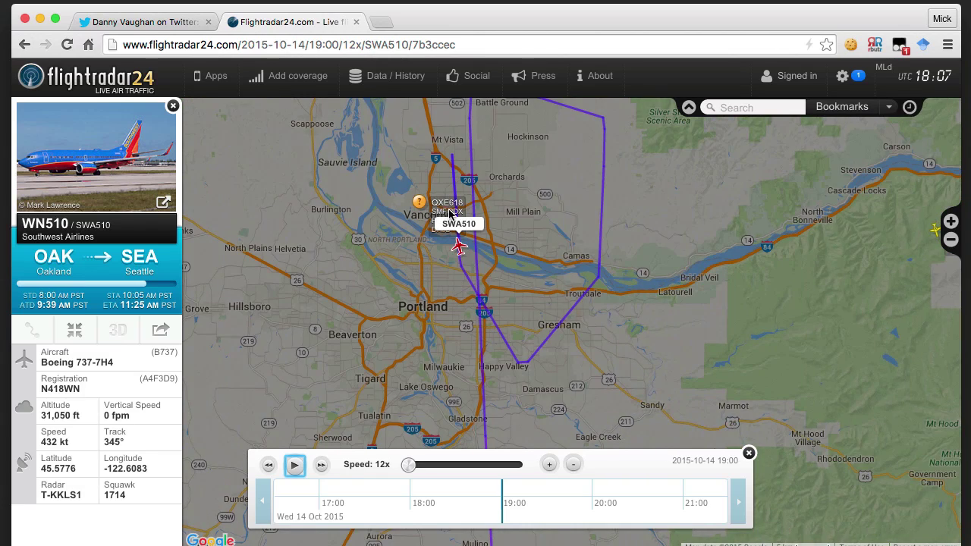
{"action": "scroll", "coordinate": [393, 264], "scroll_direction": "up", "scroll_amount": 1}
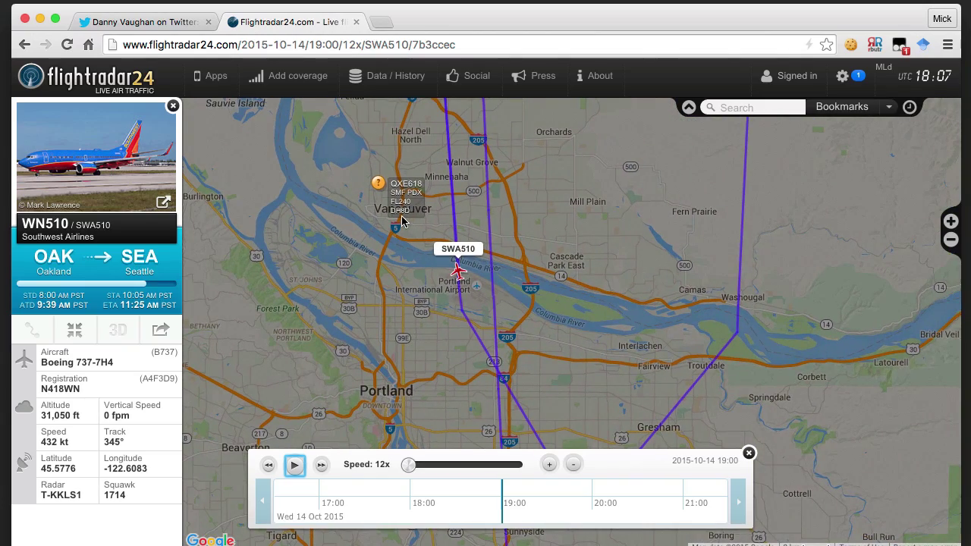
Open the details of flight QXE618 over Vancouver and follow its path around Portland.
{"action": "left_click", "coordinate": [379, 183]}
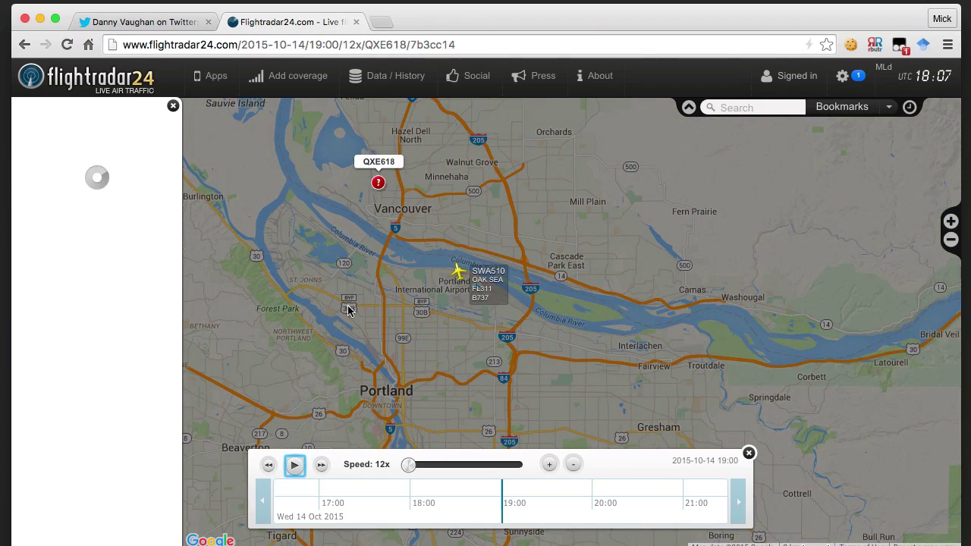
{"action": "scroll", "coordinate": [346, 311], "scroll_direction": "down", "scroll_amount": 1}
{"action": "left_click_drag", "start_coordinate": [320, 334], "coordinate": [381, 241]}
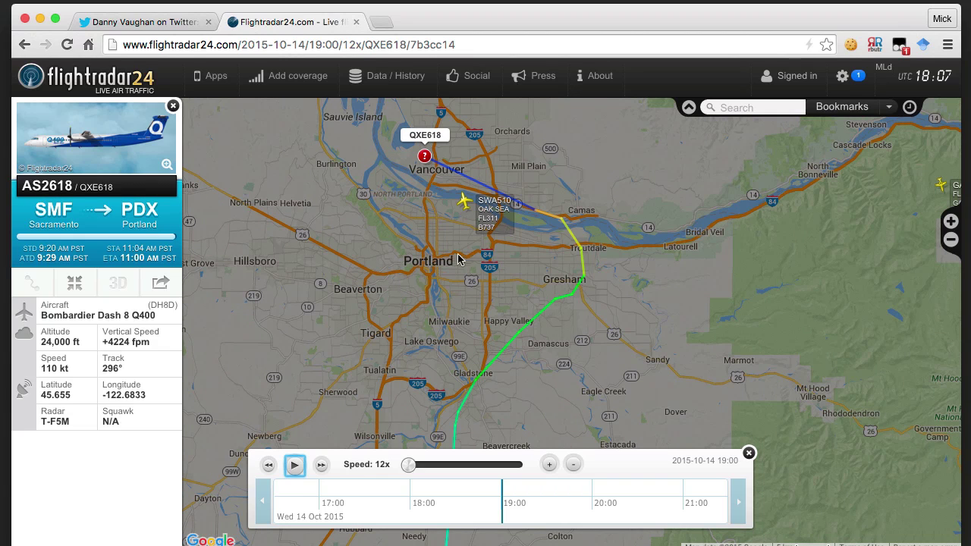
{"action": "left_click_drag", "start_coordinate": [390, 260], "coordinate": [416, 282]}
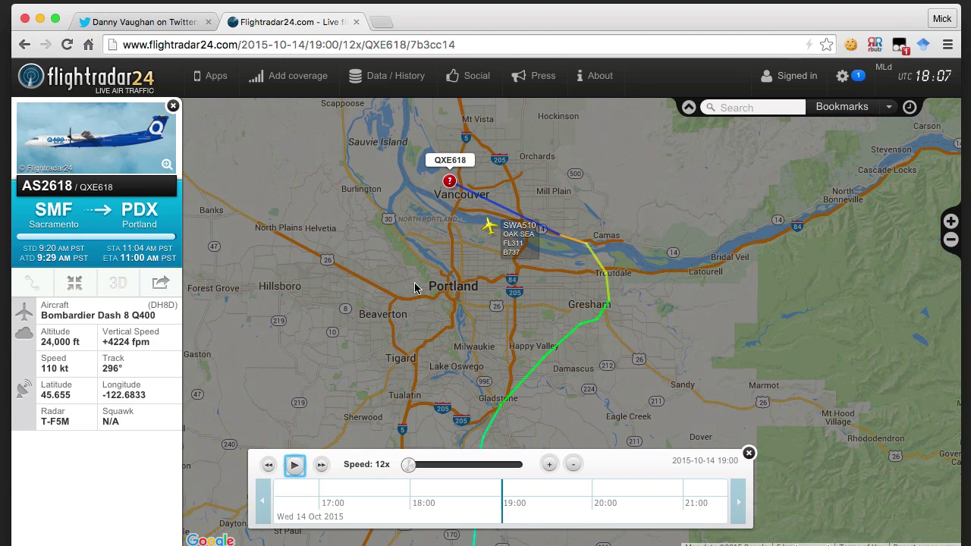
Reselect flight SWA510 and check the time, speed and altitude at a point on its path just south of Portland.
{"action": "scroll", "coordinate": [416, 286], "scroll_direction": "down", "scroll_amount": 1}
{"action": "left_click", "coordinate": [454, 259]}
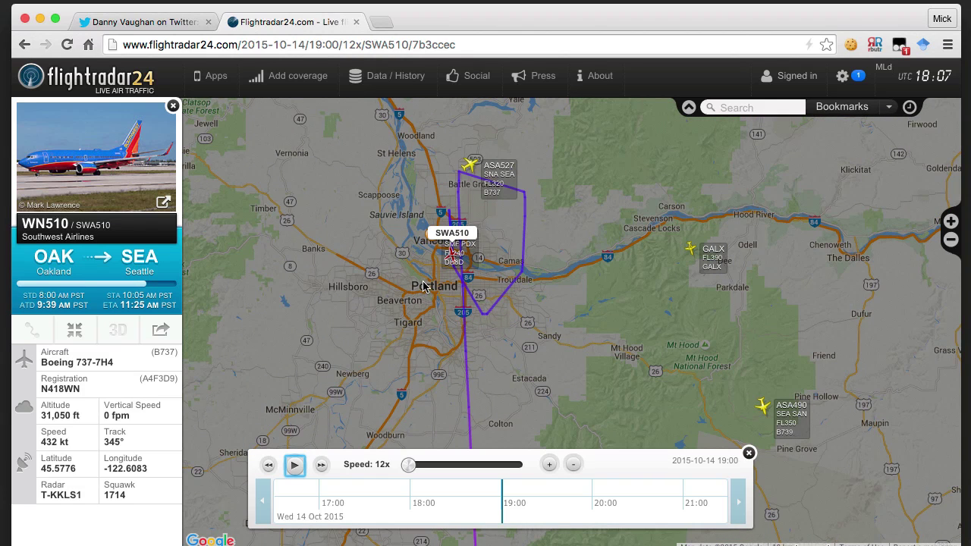
{"action": "scroll", "coordinate": [384, 300], "scroll_direction": "down", "scroll_amount": 1}
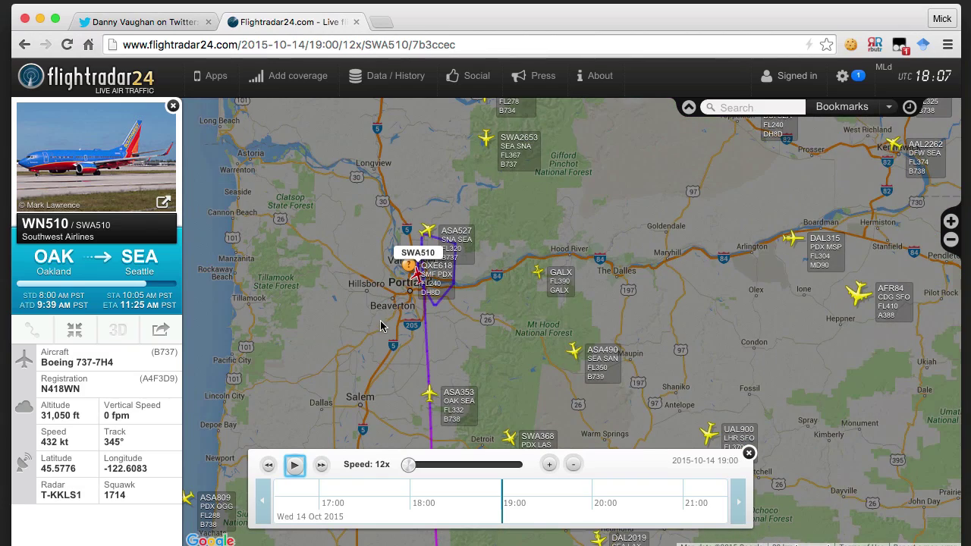
{"action": "left_click_drag", "start_coordinate": [384, 302], "coordinate": [353, 309]}
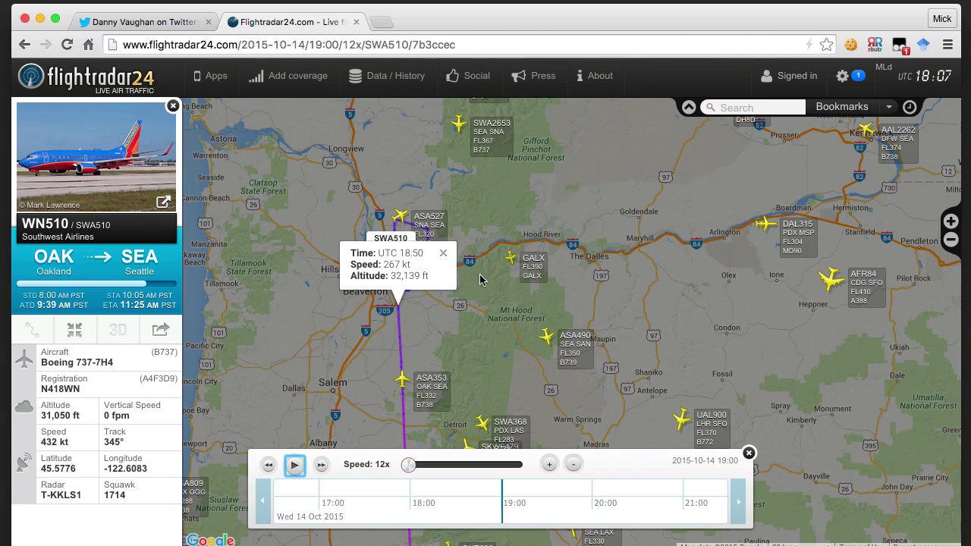
{"action": "left_click_drag", "start_coordinate": [315, 279], "coordinate": [423, 294]}
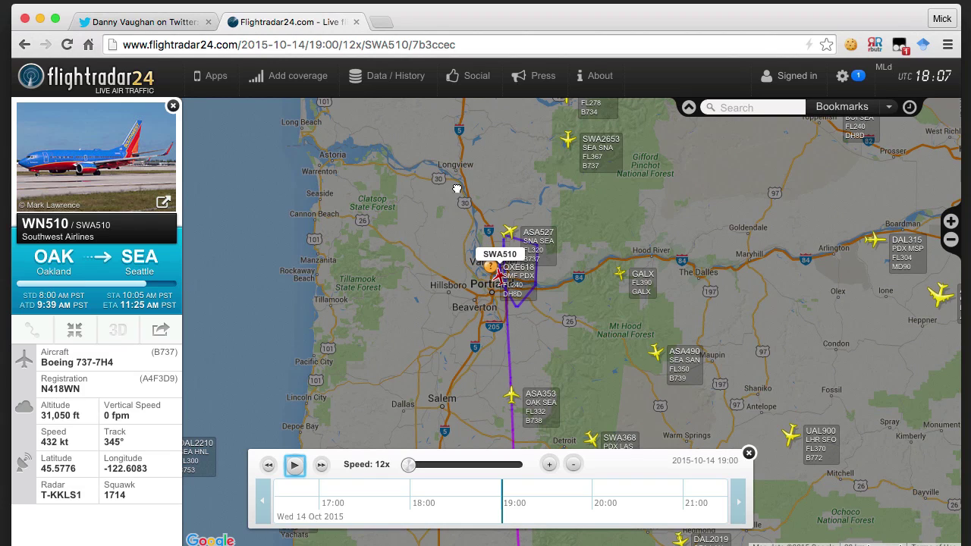
Examine the looping track of SWA510 and the nearby flight ASA527 in relation to their destination, Seattle.
{"action": "scroll", "coordinate": [401, 229], "scroll_direction": "down", "scroll_amount": 2}
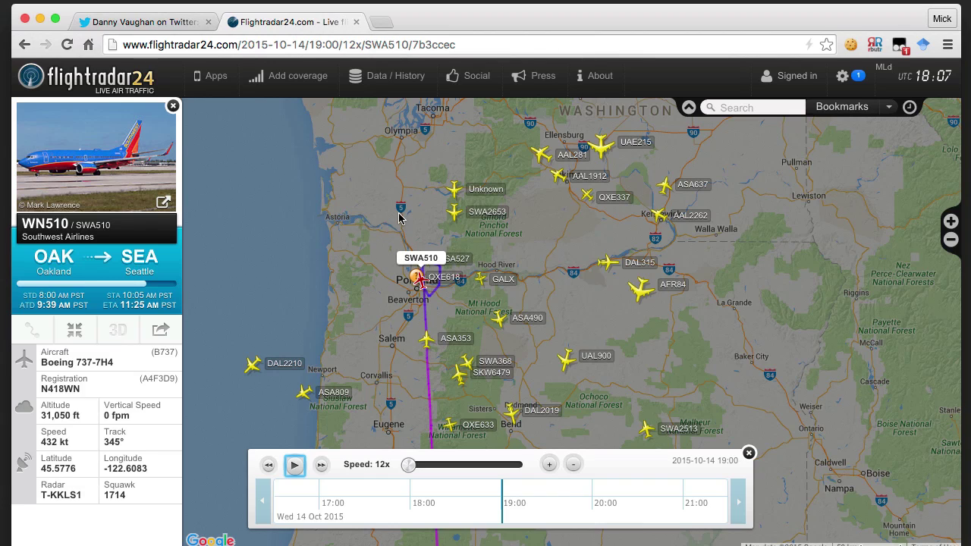
{"action": "left_click_drag", "start_coordinate": [406, 191], "coordinate": [399, 220]}
{"action": "left_click_drag", "start_coordinate": [426, 150], "coordinate": [420, 174]}
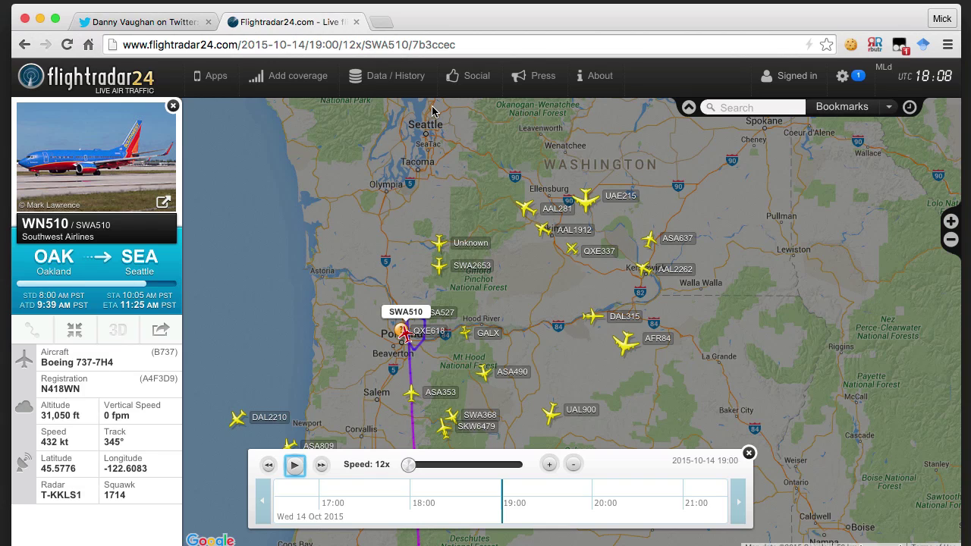
{"action": "left_click", "coordinate": [432, 317]}
{"action": "left_click", "coordinate": [415, 334]}
{"action": "left_click", "coordinate": [410, 331]}
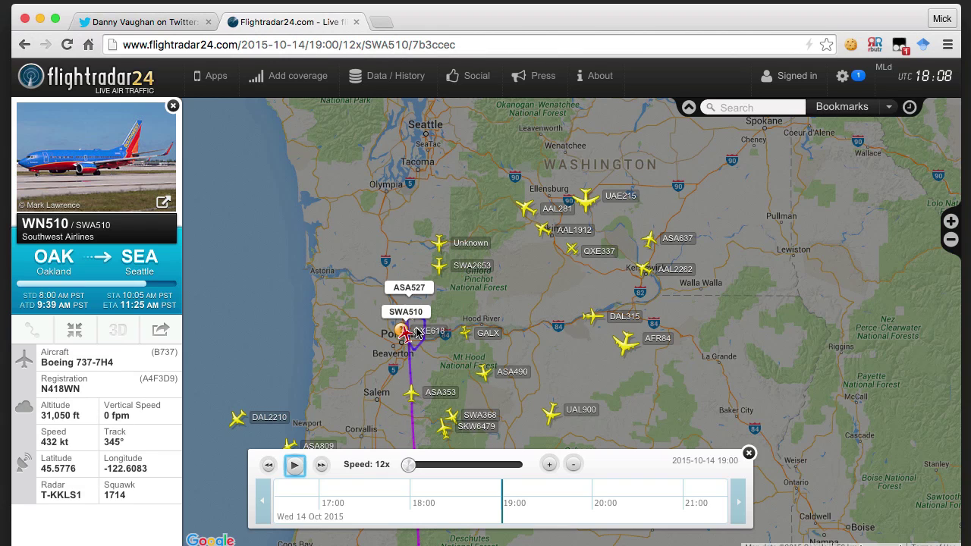
{"action": "mouse_move", "coordinate": [406, 337]}
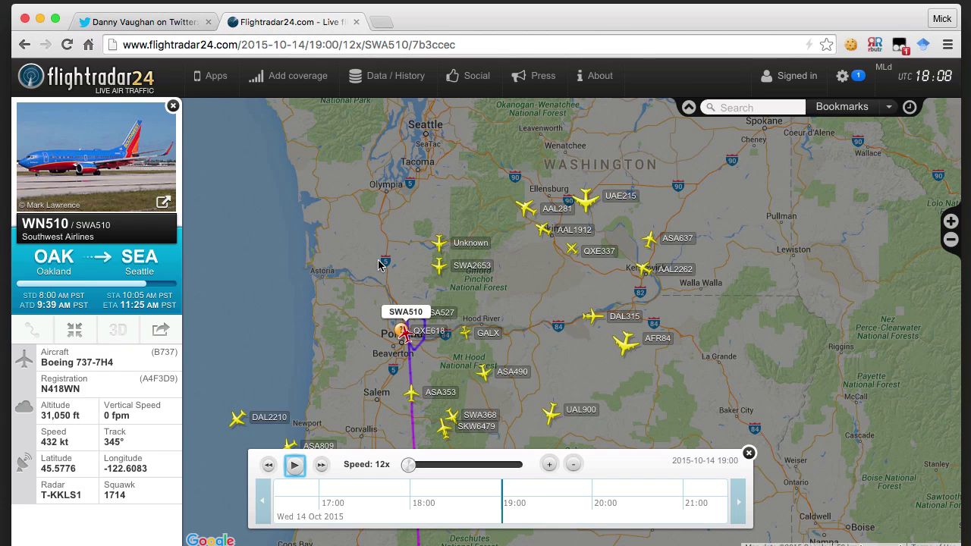
{"action": "left_click", "coordinate": [423, 311]}
Add a filter for flights inbound to airport SEA and remove the active altitude filter.
{"action": "left_click", "coordinate": [843, 76]}
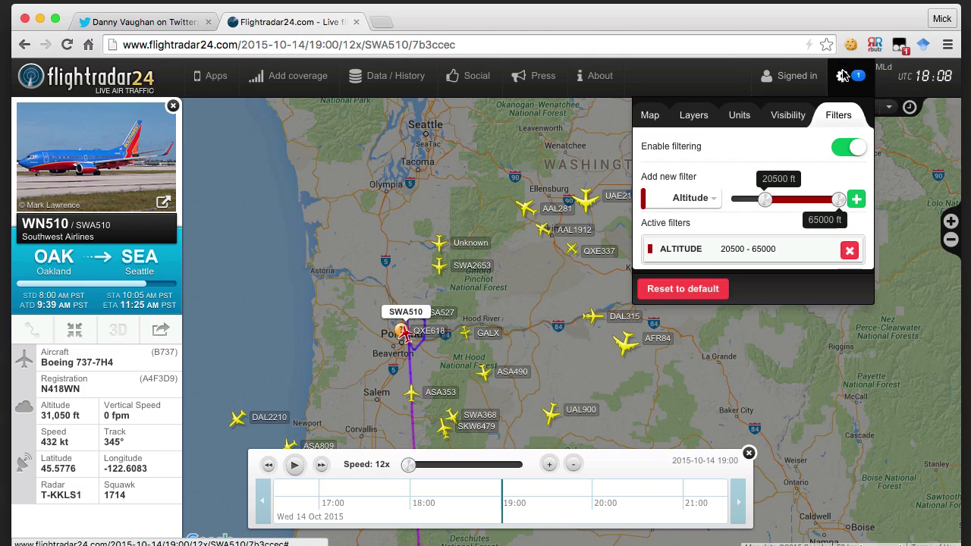
{"action": "left_click", "coordinate": [685, 197]}
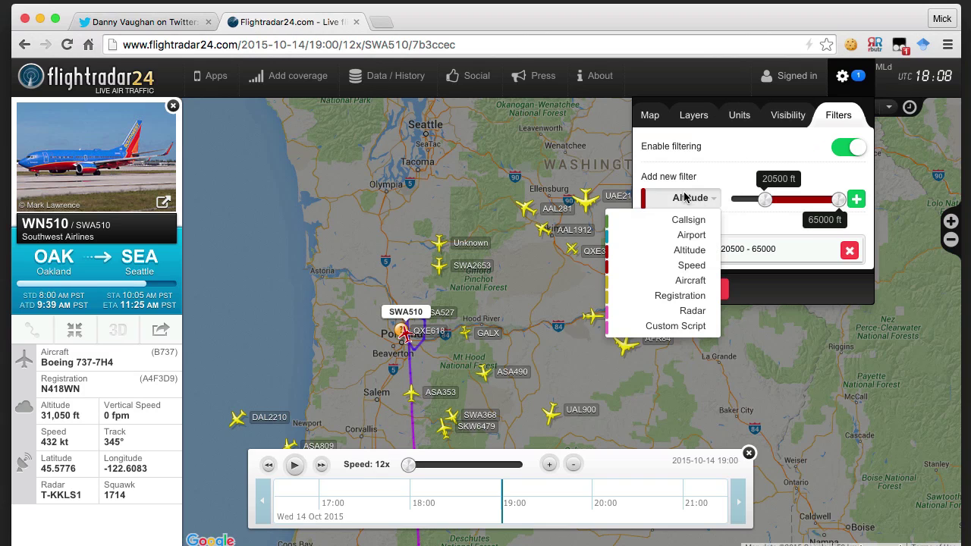
{"action": "left_click", "coordinate": [696, 237]}
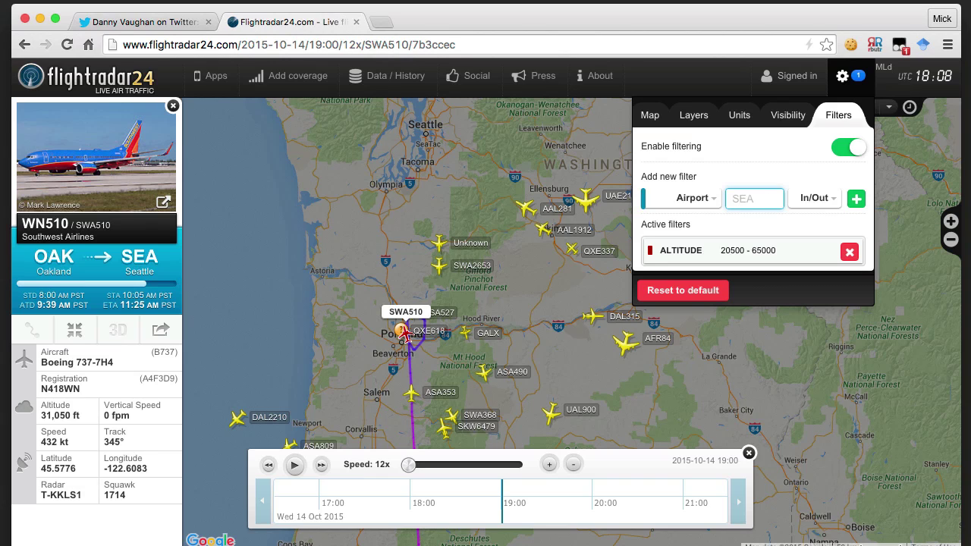
{"action": "left_click", "coordinate": [814, 198]}
{"action": "left_click", "coordinate": [816, 234]}
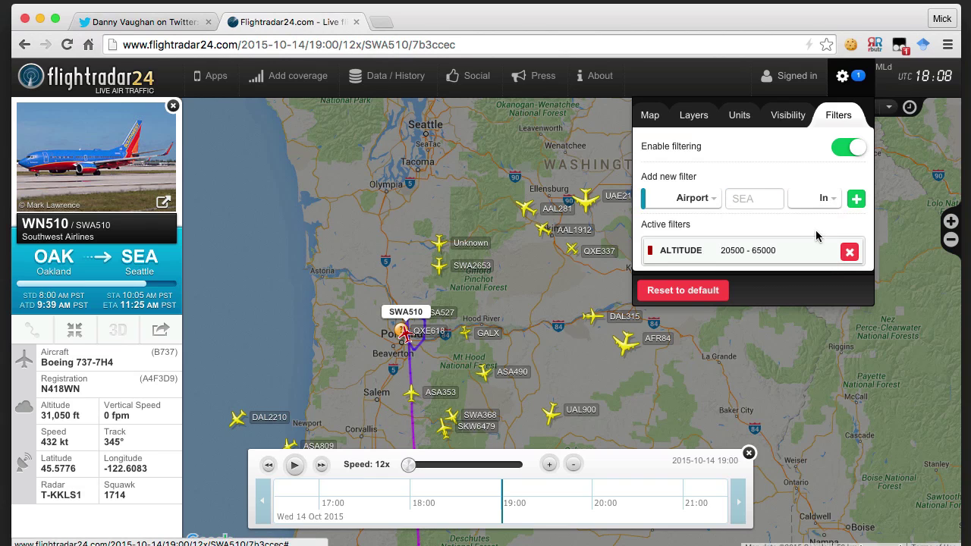
{"action": "left_click", "coordinate": [856, 198]}
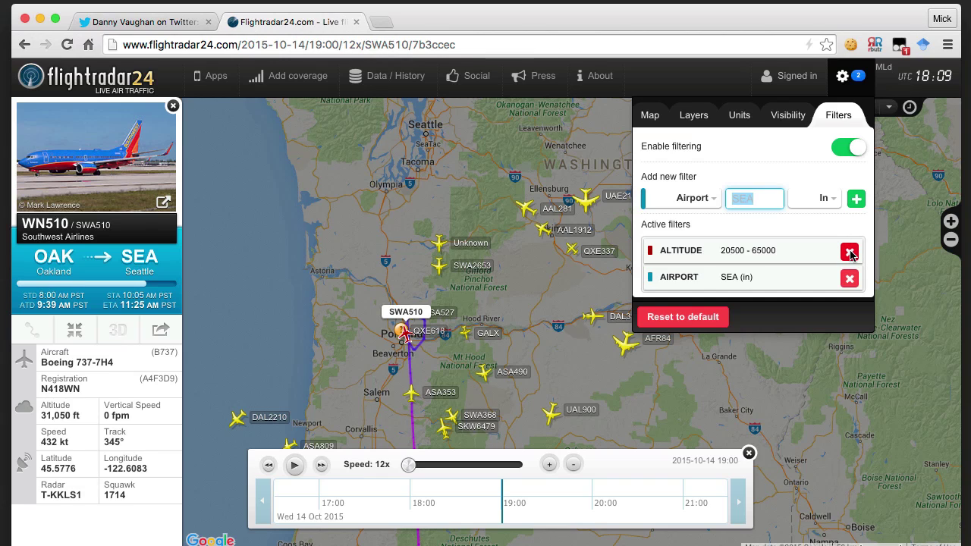
{"action": "left_click", "coordinate": [850, 251]}
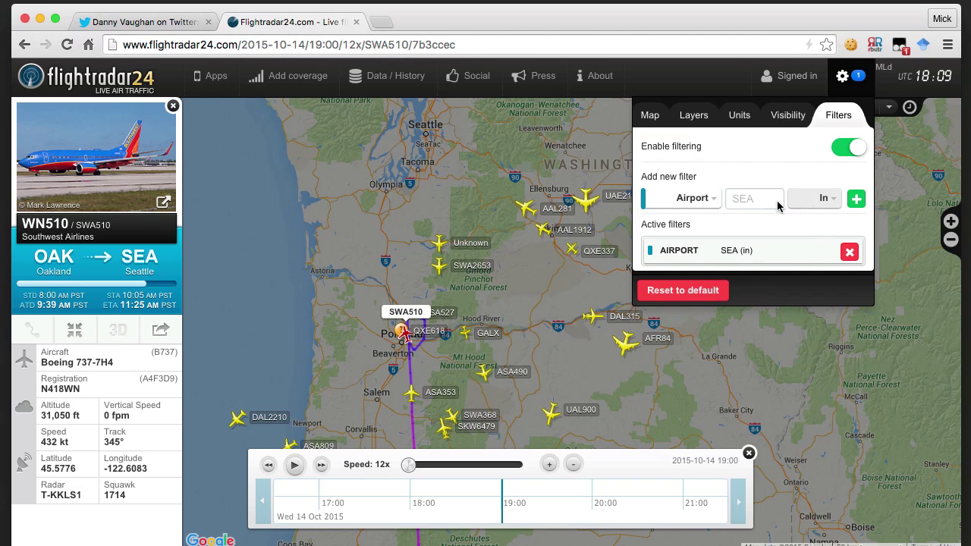
Resume the playback, close the filter settings and check the time, speed and altitude on SWA510's path south of Portland.
{"action": "left_click", "coordinate": [296, 467]}
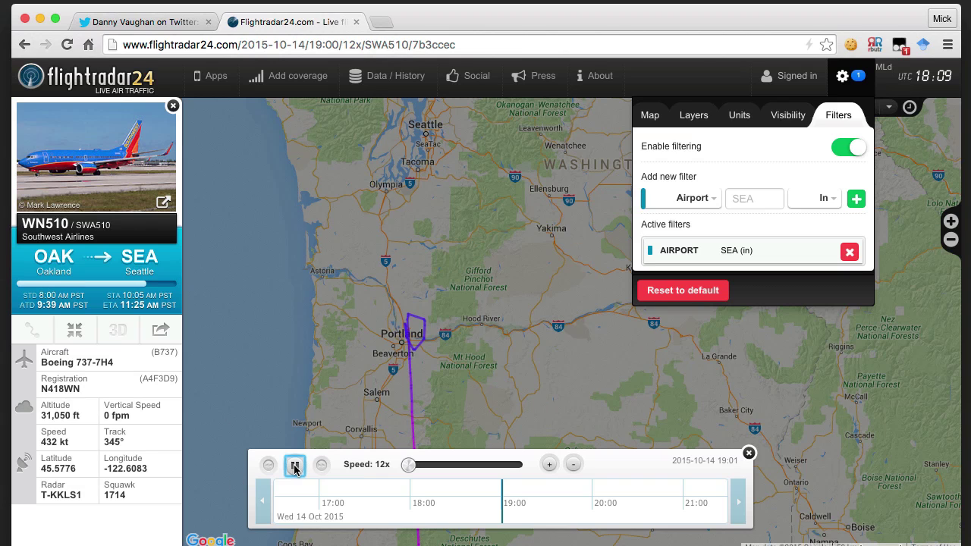
{"action": "left_click", "coordinate": [844, 78]}
{"action": "left_click_drag", "start_coordinate": [461, 243], "coordinate": [450, 271]}
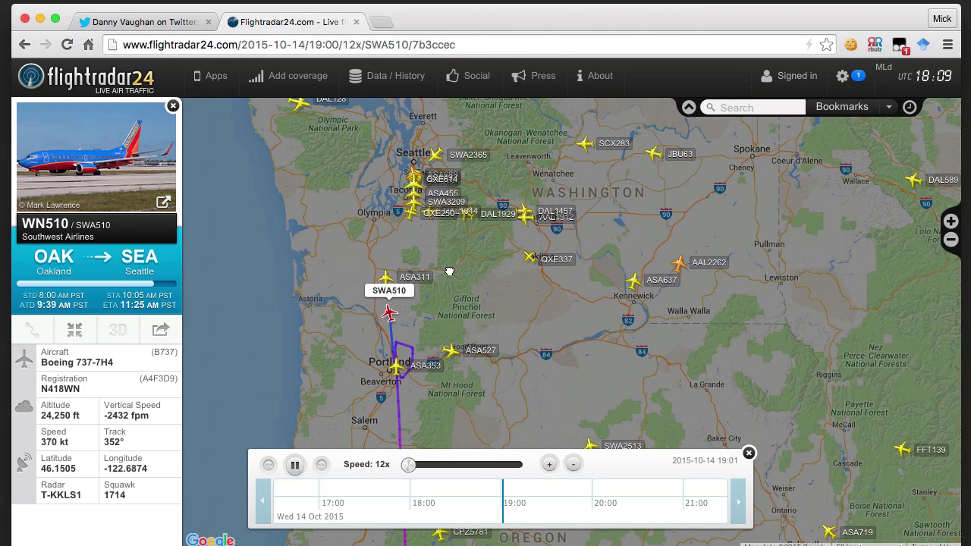
{"action": "scroll", "coordinate": [595, 343], "scroll_direction": "down", "scroll_amount": 1}
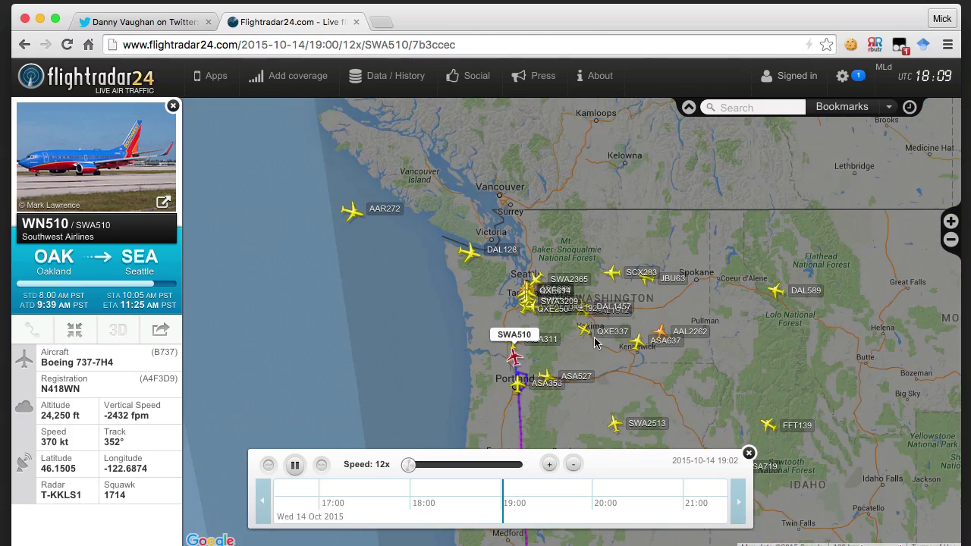
{"action": "left_click_drag", "start_coordinate": [726, 364], "coordinate": [638, 308]}
{"action": "left_click", "coordinate": [434, 416]}
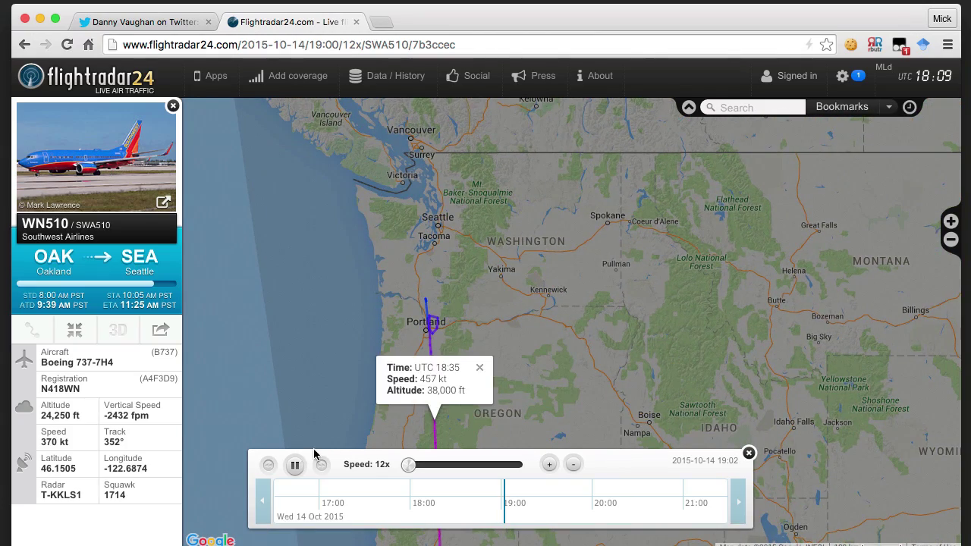
Survey the Seattle-bound flights across the United States and pause the playback at 19:04.
{"action": "scroll", "coordinate": [681, 436], "scroll_direction": "down", "scroll_amount": 1}
{"action": "left_click_drag", "start_coordinate": [682, 436], "coordinate": [586, 377]}
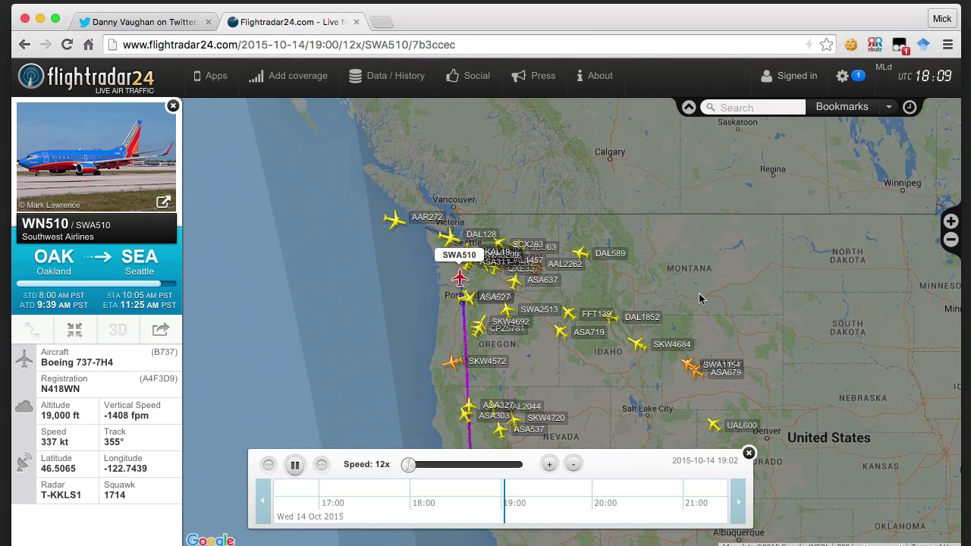
{"action": "scroll", "coordinate": [585, 383], "scroll_direction": "down", "scroll_amount": 1}
{"action": "left_click_drag", "start_coordinate": [738, 409], "coordinate": [667, 325]}
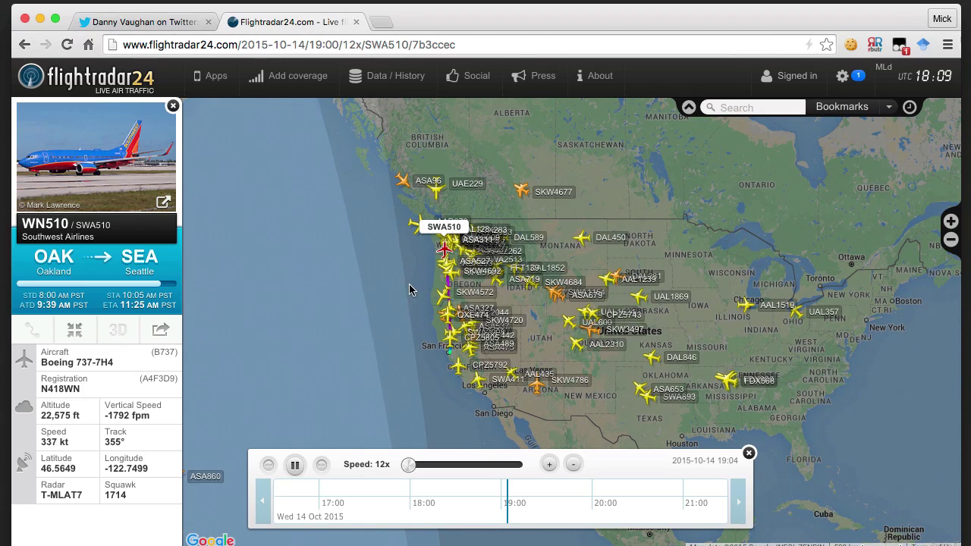
{"action": "left_click_drag", "start_coordinate": [409, 284], "coordinate": [338, 271]}
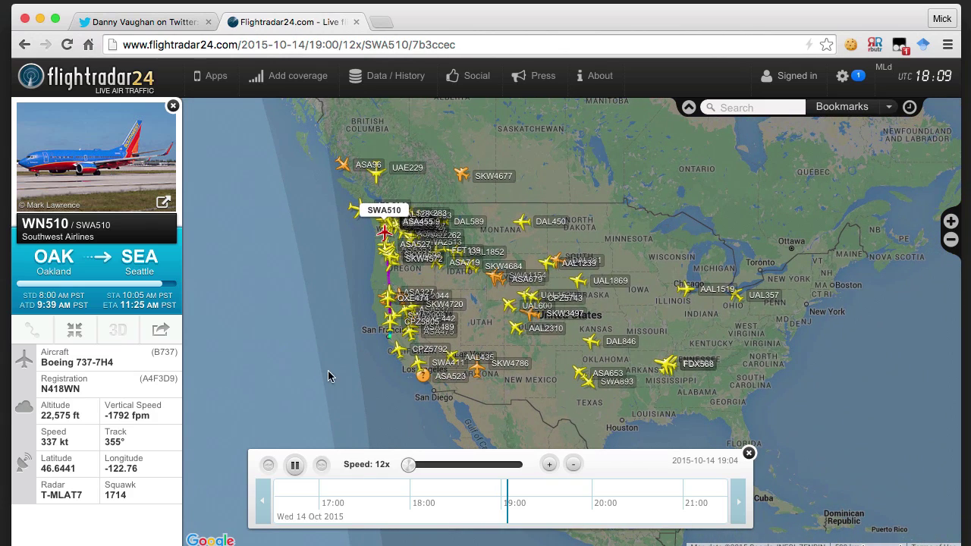
{"action": "left_click", "coordinate": [295, 466]}
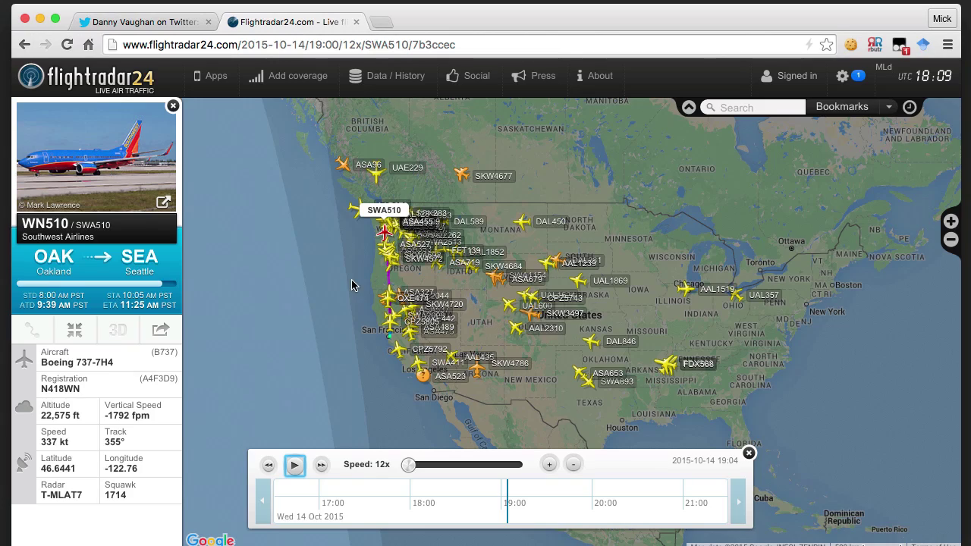
Examine SWA510's loop around Portland, checking the time, speed and altitude at points on its eastern side.
{"action": "left_click_drag", "start_coordinate": [348, 254], "coordinate": [386, 281]}
{"action": "scroll", "coordinate": [386, 280], "scroll_direction": "up", "scroll_amount": 1}
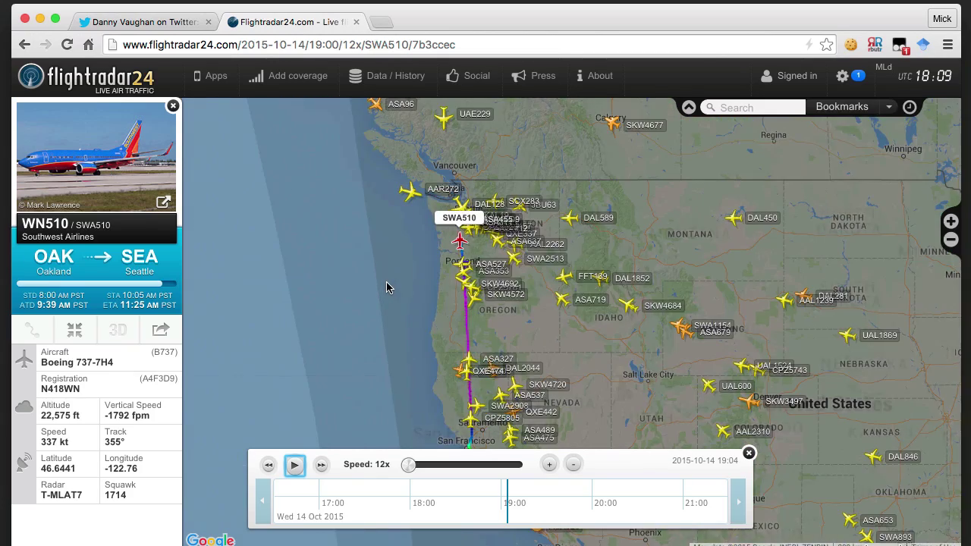
{"action": "scroll", "coordinate": [396, 274], "scroll_direction": "up", "scroll_amount": 1}
{"action": "scroll", "coordinate": [396, 273], "scroll_direction": "up", "scroll_amount": 1}
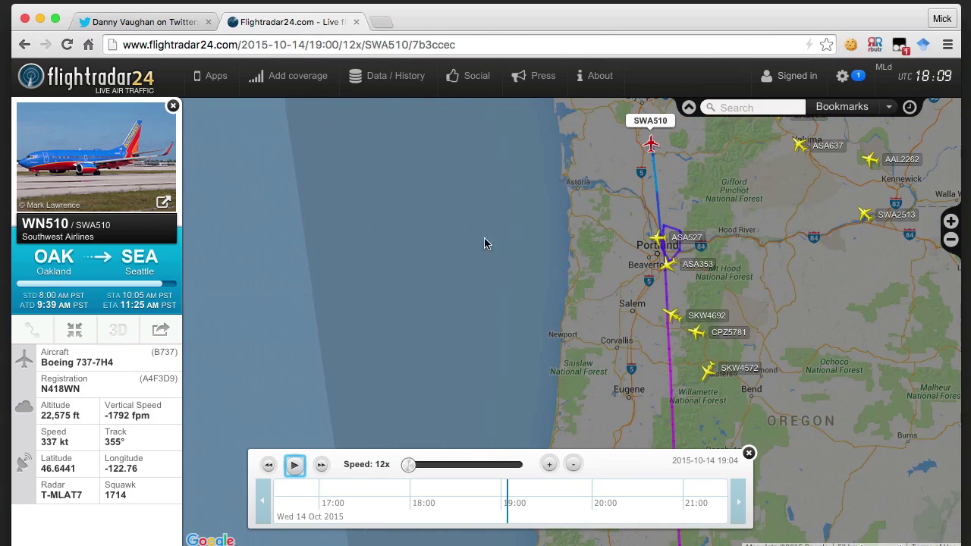
{"action": "left_click_drag", "start_coordinate": [486, 244], "coordinate": [336, 282]}
{"action": "scroll", "coordinate": [329, 288], "scroll_direction": "up", "scroll_amount": 1}
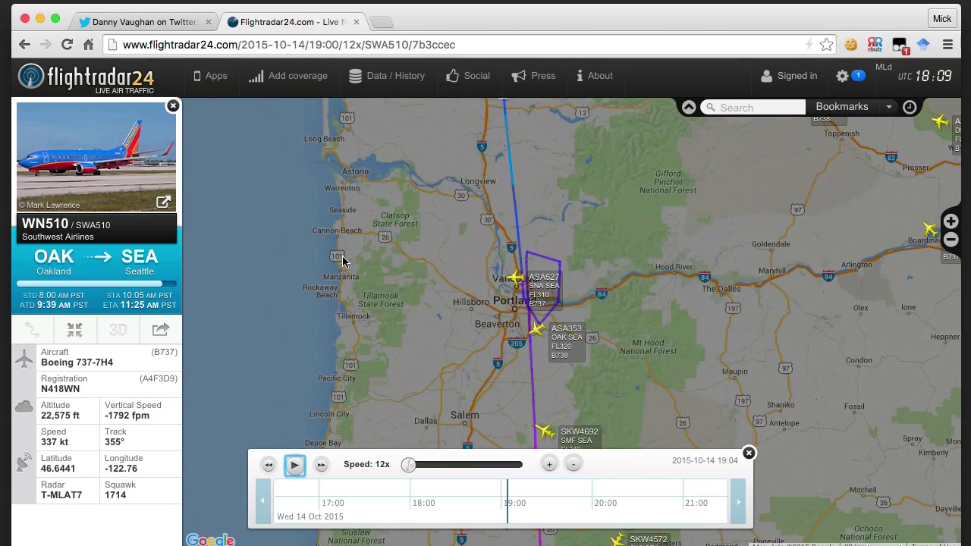
{"action": "scroll", "coordinate": [342, 261], "scroll_direction": "down", "scroll_amount": 1}
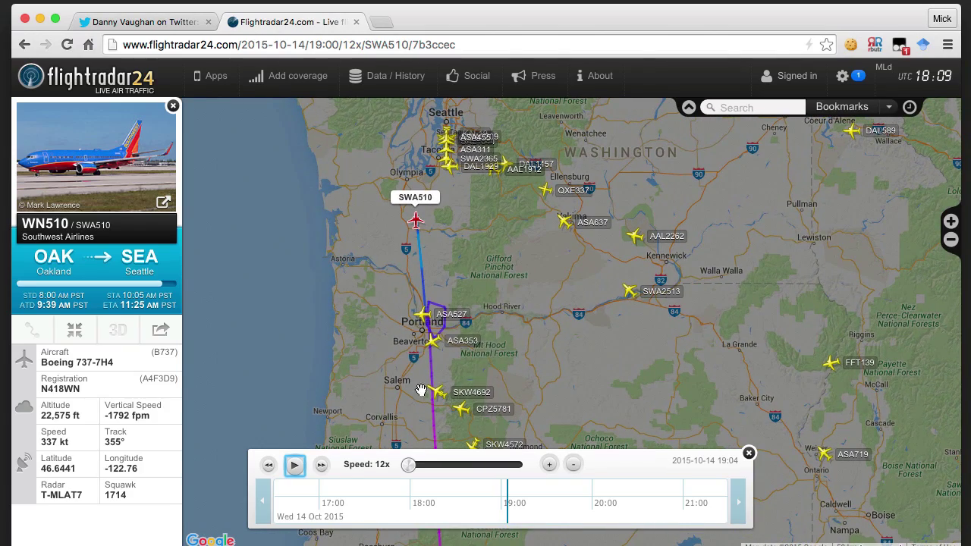
{"action": "mouse_move", "coordinate": [461, 273]}
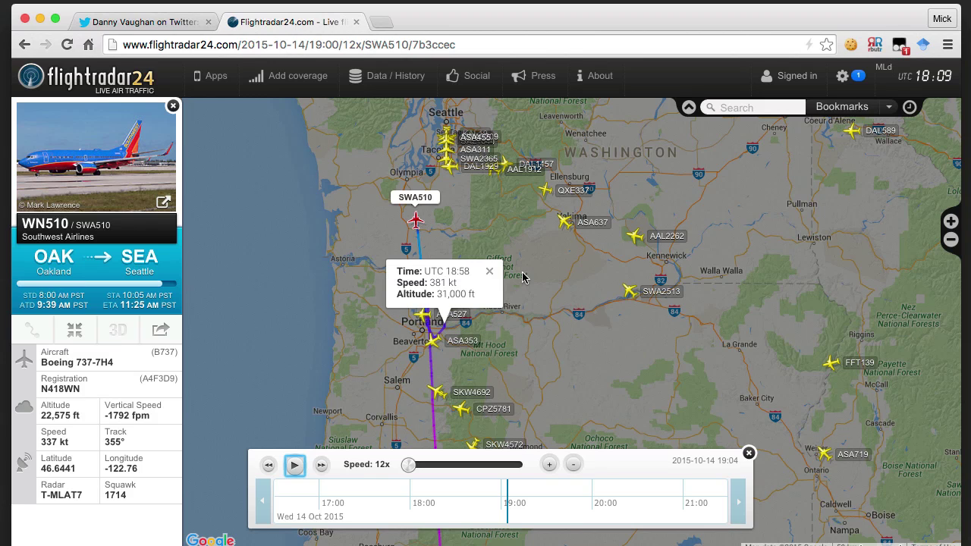
{"action": "left_click", "coordinate": [490, 270]}
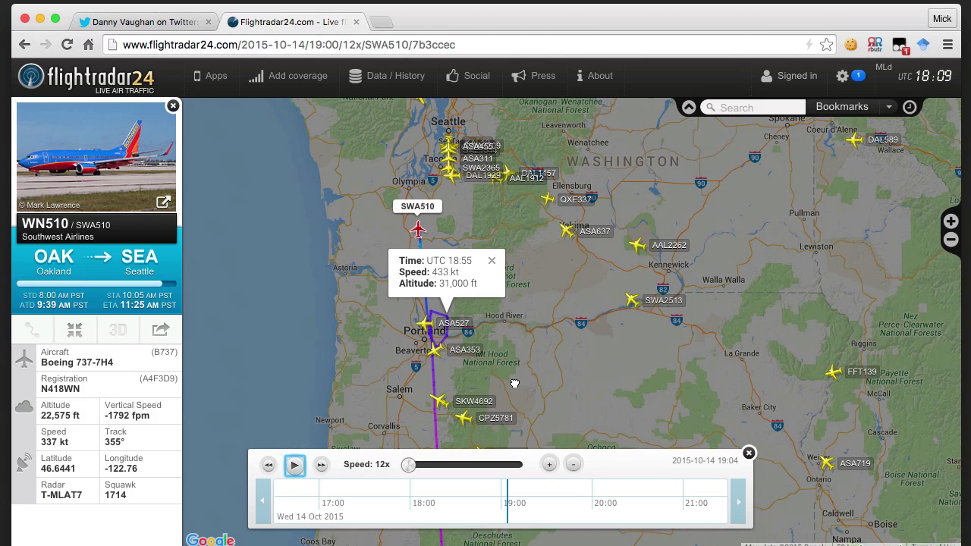
Open the details of flight ASA637 near Yakima and check the time, speed and altitude at the bend in its path south of Kennewick.
{"action": "left_click", "coordinate": [565, 262]}
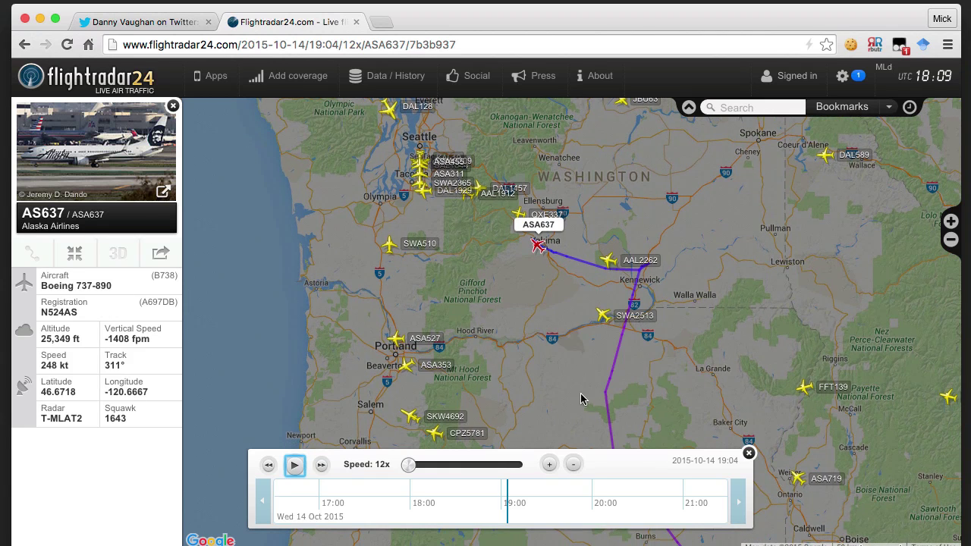
{"action": "mouse_move", "coordinate": [615, 385]}
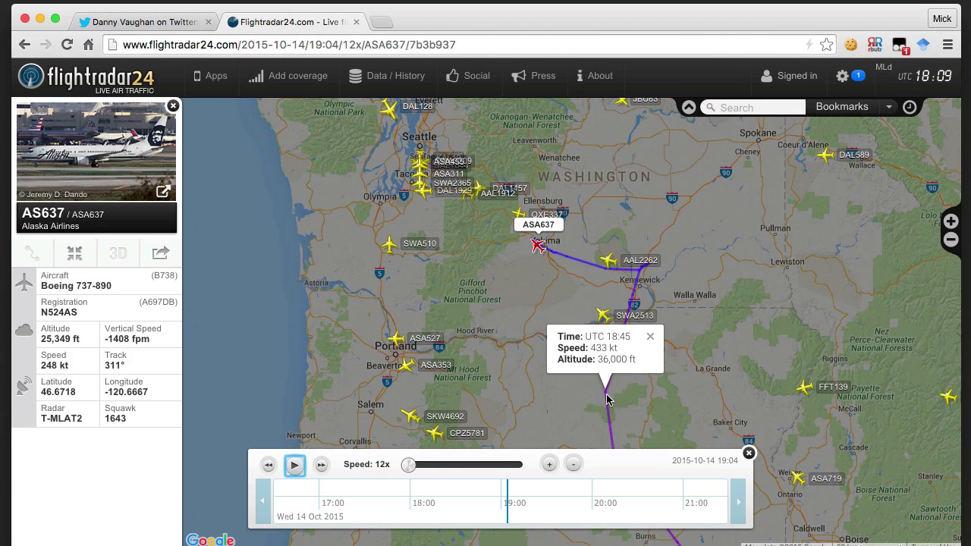
{"action": "left_click_drag", "start_coordinate": [447, 247], "coordinate": [459, 285]}
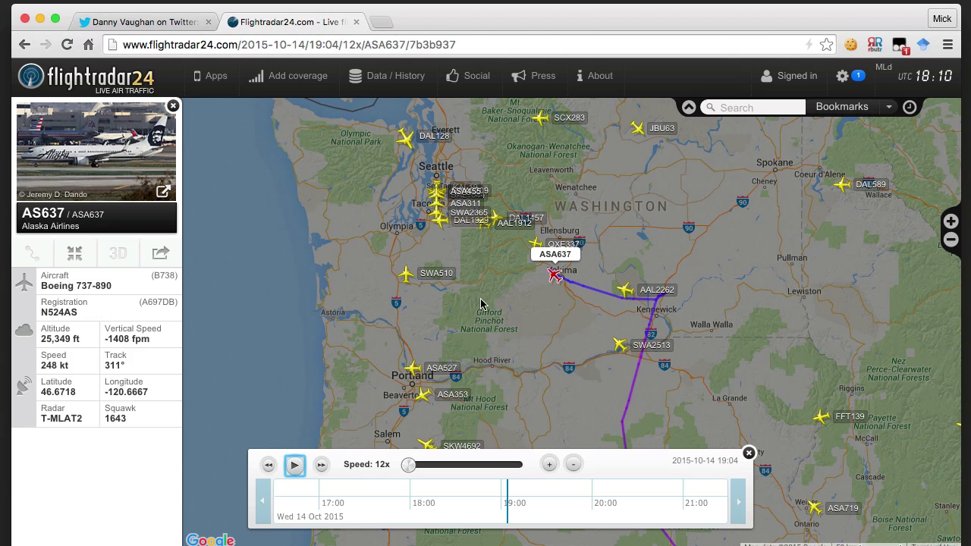
Open the details of flights ASA311 and SWA2365 in the arrival line south of Seattle and examine their approach paths.
{"action": "left_click_drag", "start_coordinate": [471, 291], "coordinate": [526, 342]}
{"action": "scroll", "coordinate": [498, 292], "scroll_direction": "up", "scroll_amount": 1}
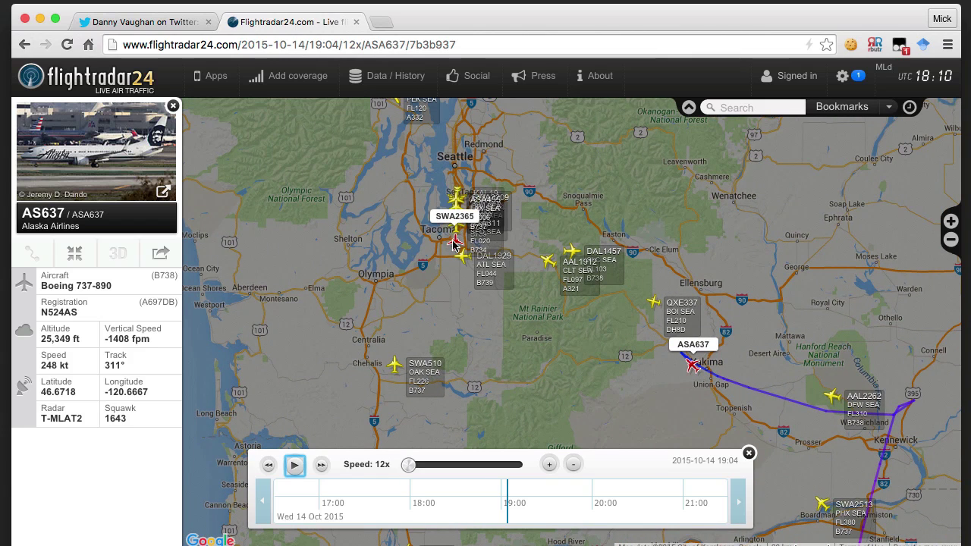
{"action": "left_click", "coordinate": [456, 226]}
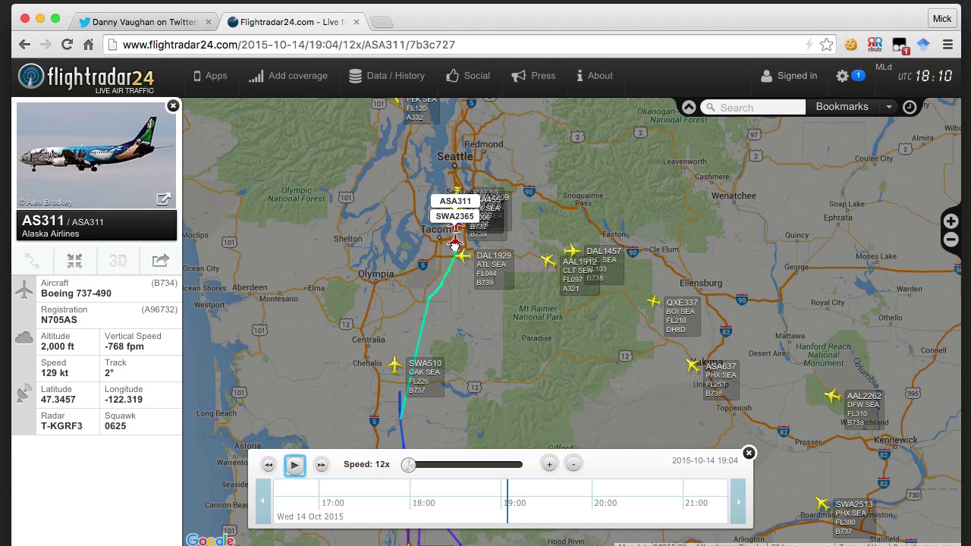
{"action": "left_click", "coordinate": [454, 245]}
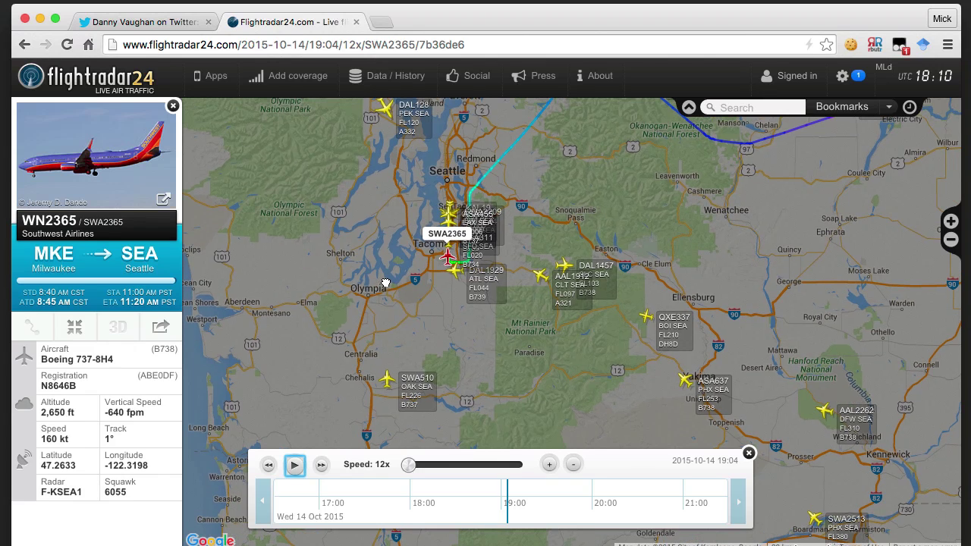
Open the details of flight DAL1929 and follow its path from Seattle past Yakima, checking the time, speed and altitude near Yakima.
{"action": "left_click", "coordinate": [458, 273]}
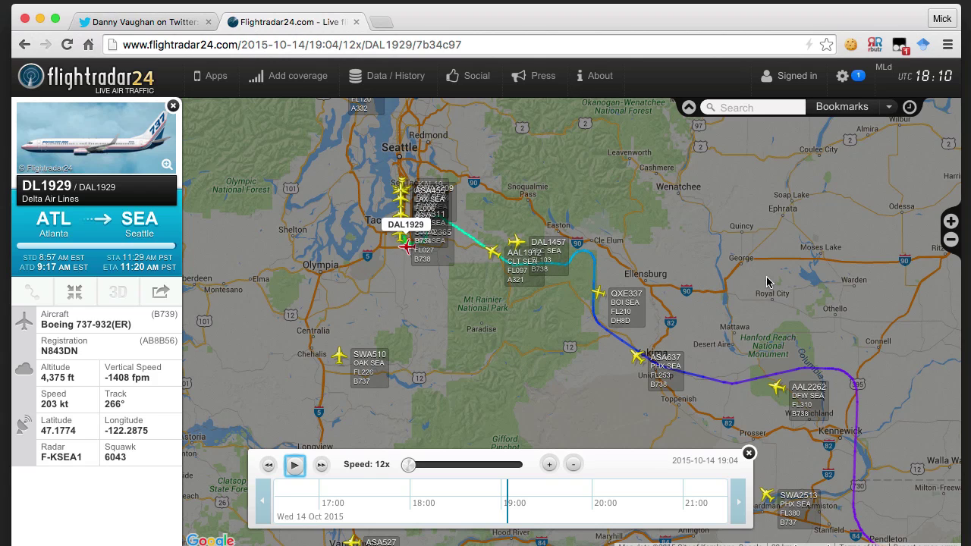
{"action": "left_click_drag", "start_coordinate": [768, 282], "coordinate": [739, 228]}
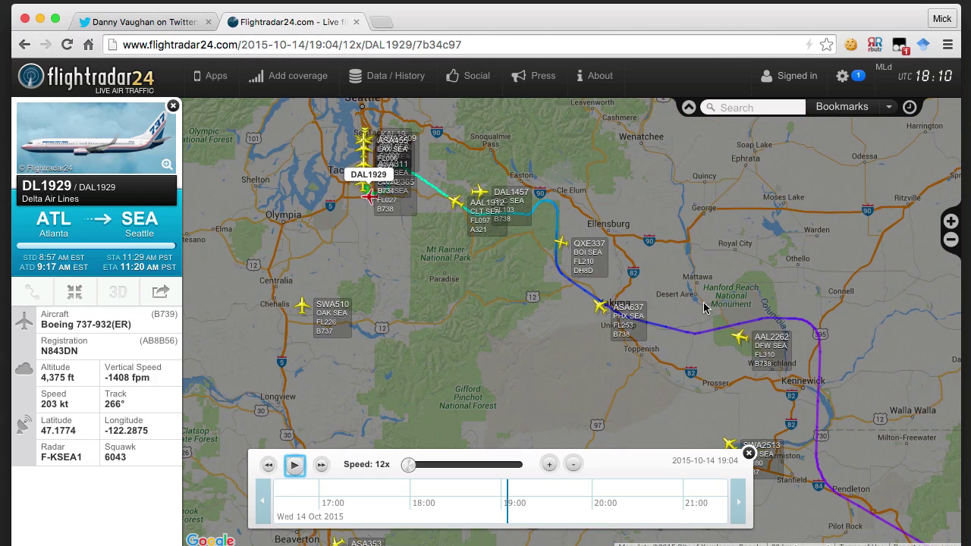
{"action": "left_click_drag", "start_coordinate": [478, 303], "coordinate": [501, 343]}
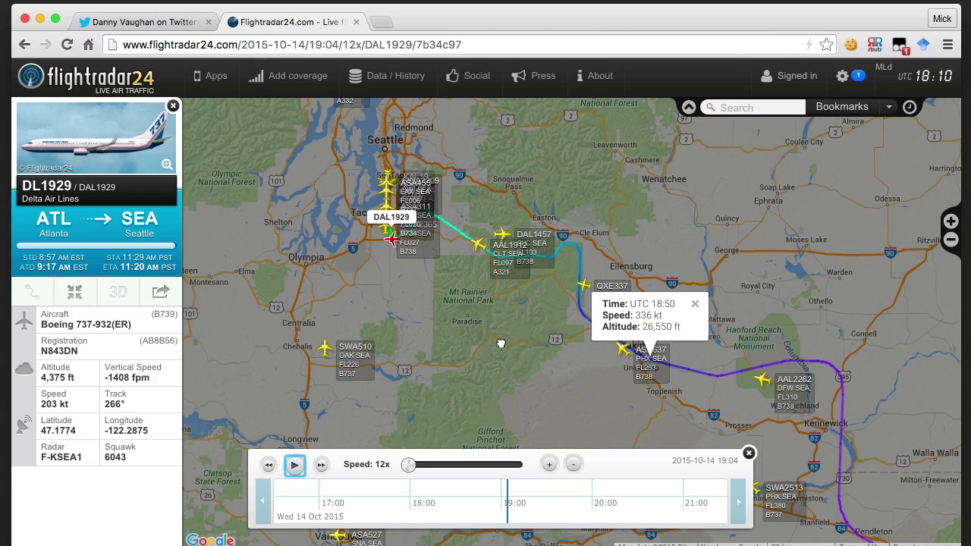
Resume the playback over the Portland area and open the details of flight ASA353 as it passes the city.
{"action": "left_click_drag", "start_coordinate": [360, 285], "coordinate": [491, 302]}
{"action": "left_click_drag", "start_coordinate": [577, 416], "coordinate": [598, 249]}
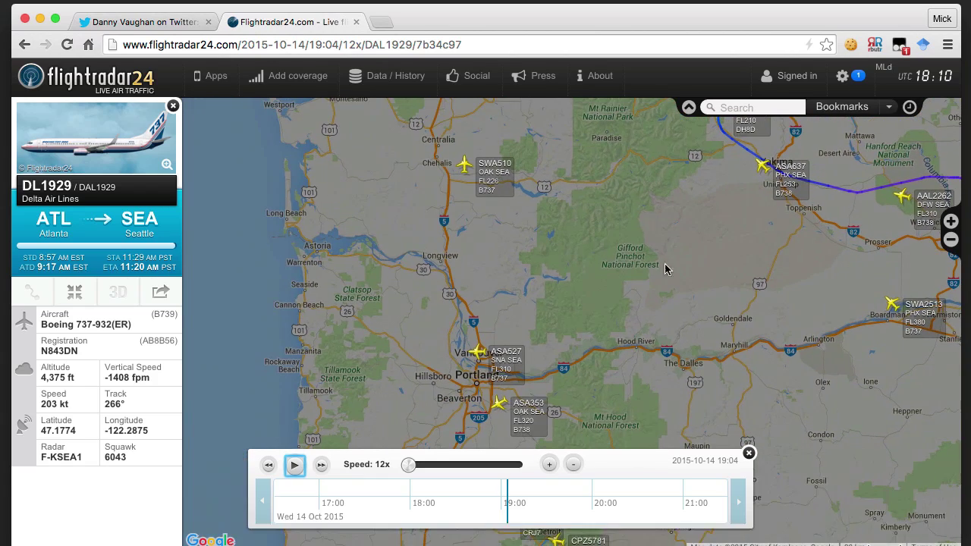
{"action": "left_click_drag", "start_coordinate": [630, 279], "coordinate": [630, 227]}
{"action": "left_click_drag", "start_coordinate": [635, 341], "coordinate": [646, 290]}
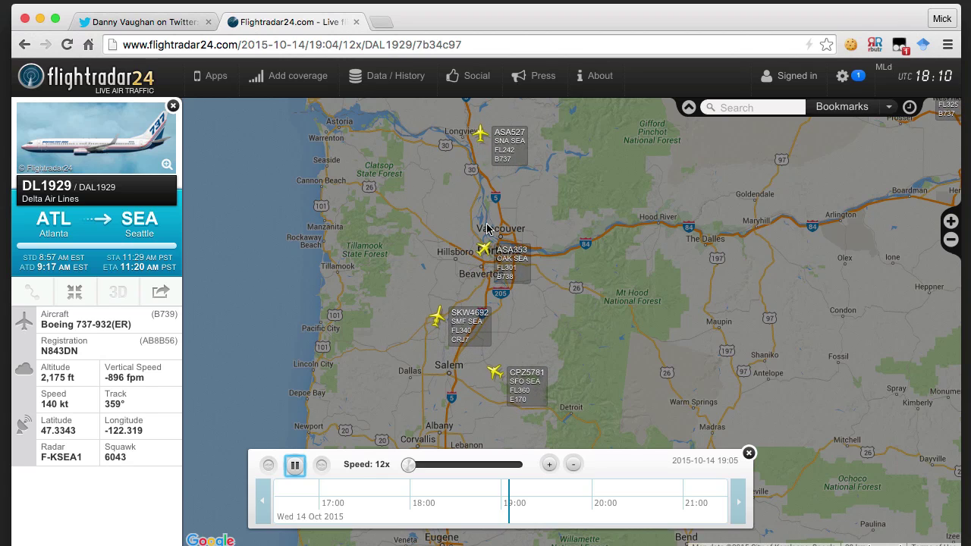
{"action": "left_click", "coordinate": [491, 239]}
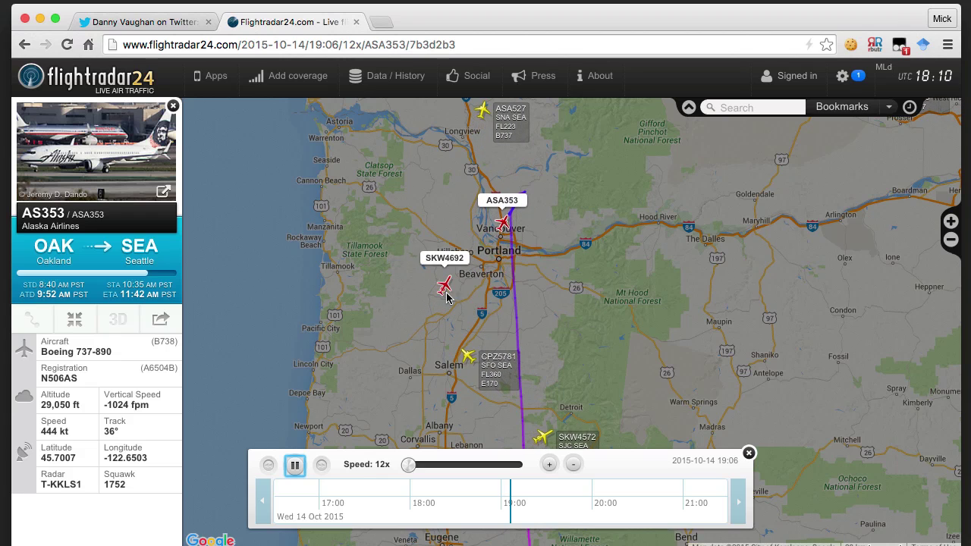
Open the details of flights SKW4692 and CPZ5781 near Beaverton and examine their detours southwest of Portland.
{"action": "left_click", "coordinate": [447, 285]}
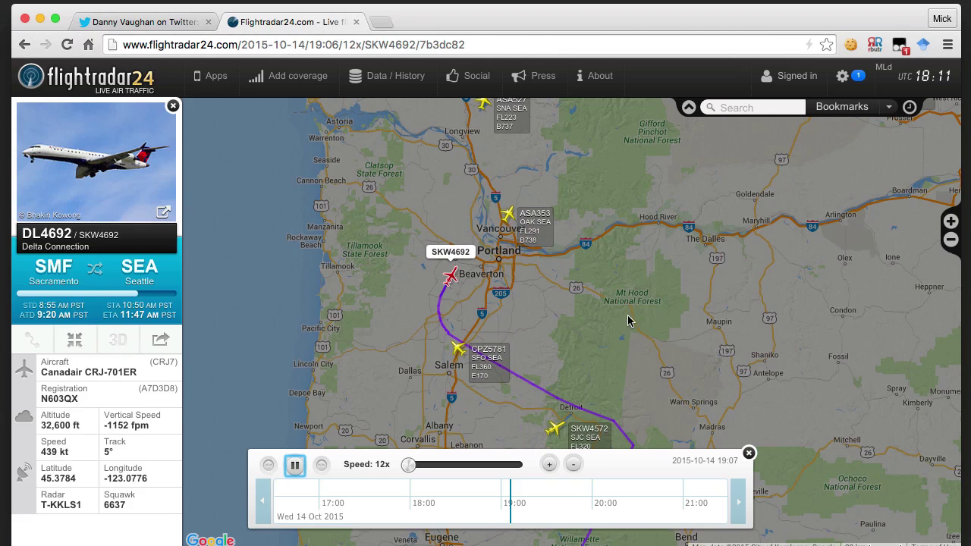
{"action": "left_click_drag", "start_coordinate": [630, 321], "coordinate": [585, 217]}
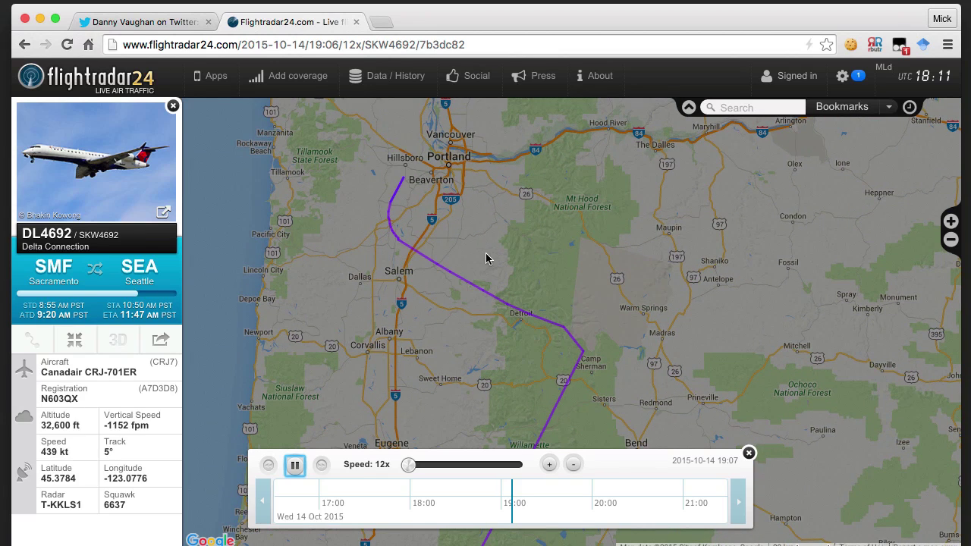
{"action": "left_click", "coordinate": [417, 200]}
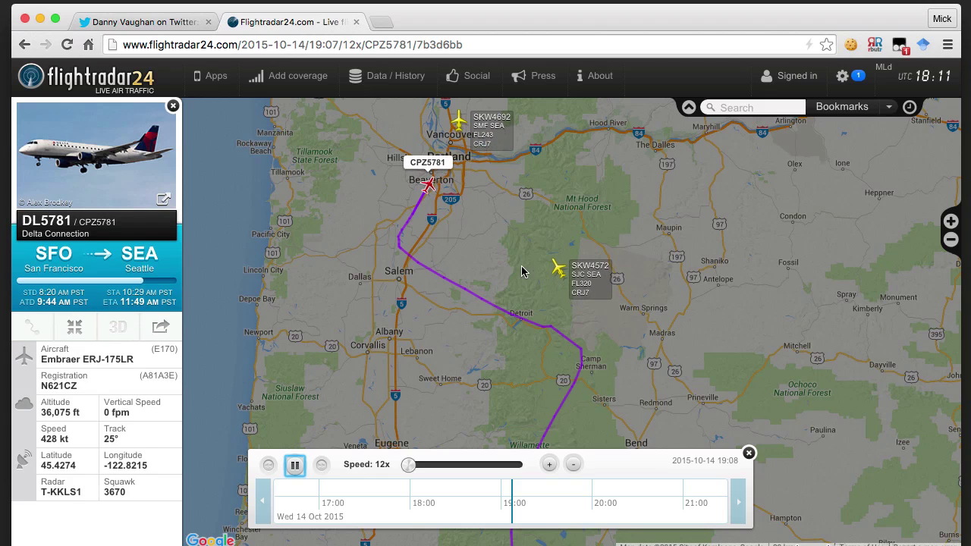
Open the details of flight SKW4572 southeast of Portland and examine its path through Oregon.
{"action": "left_click", "coordinate": [554, 264]}
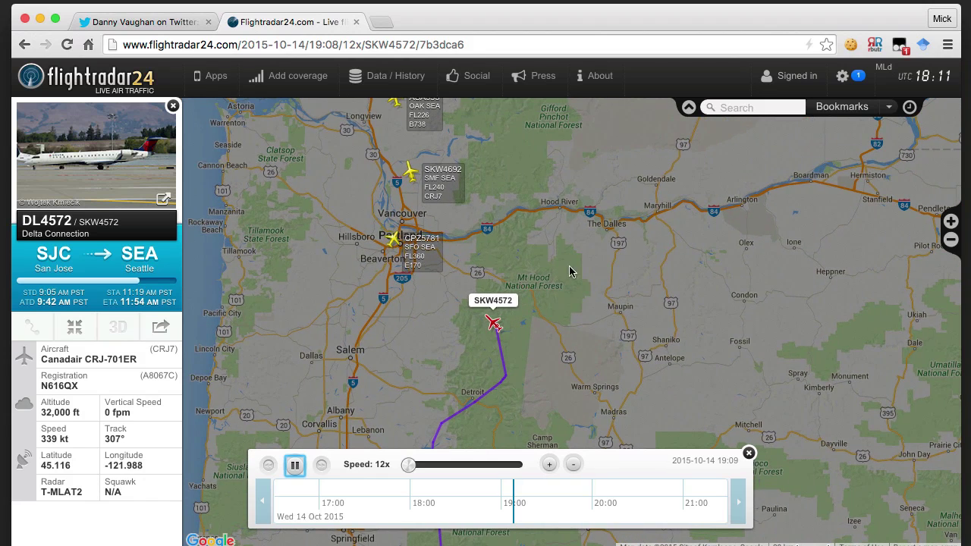
{"action": "scroll", "coordinate": [578, 280], "scroll_direction": "down", "scroll_amount": 1}
{"action": "scroll", "coordinate": [607, 308], "scroll_direction": "down", "scroll_amount": 1}
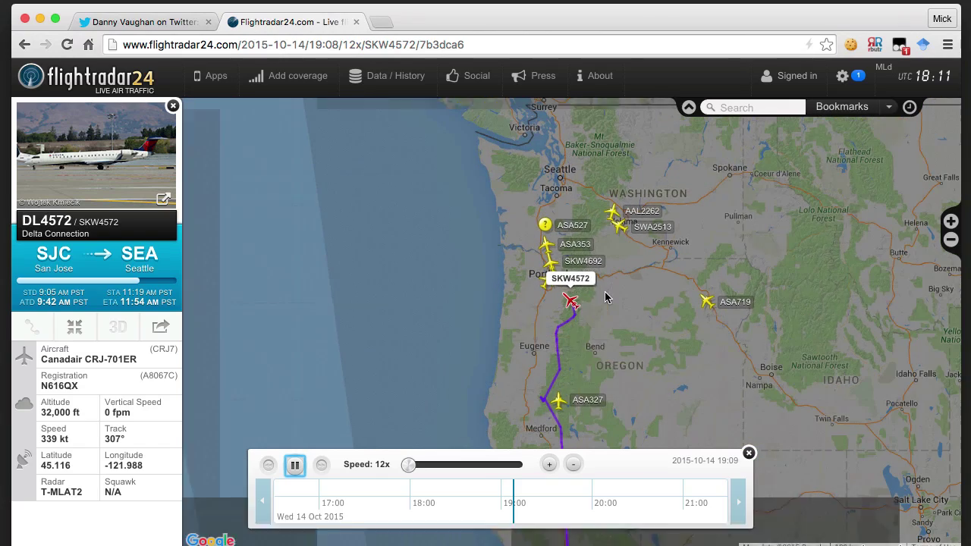
{"action": "left_click_drag", "start_coordinate": [616, 286], "coordinate": [635, 278]}
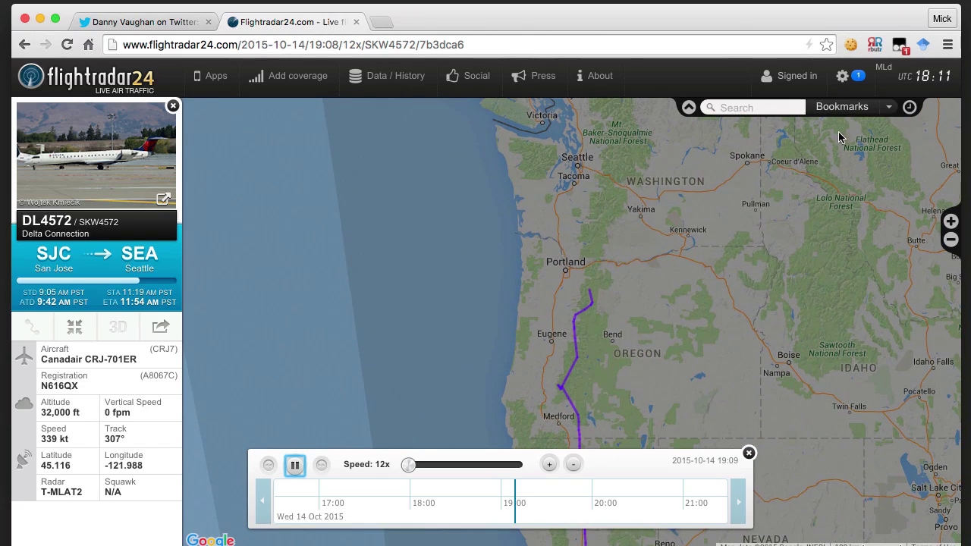
Turn on Meta-Tracks in the map settings and pause the playback at 19:11.
{"action": "left_click", "coordinate": [843, 76]}
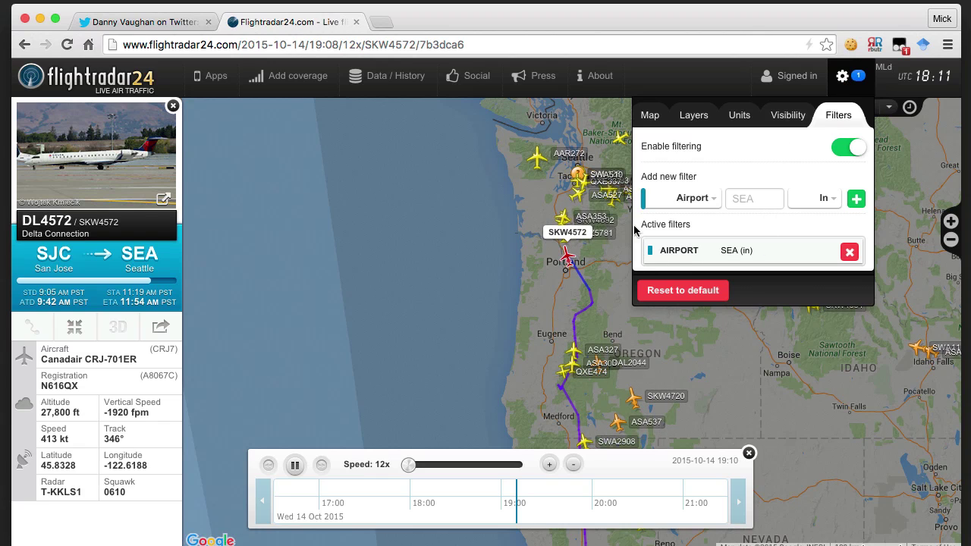
{"action": "left_click", "coordinate": [650, 115]}
{"action": "left_click", "coordinate": [841, 398]}
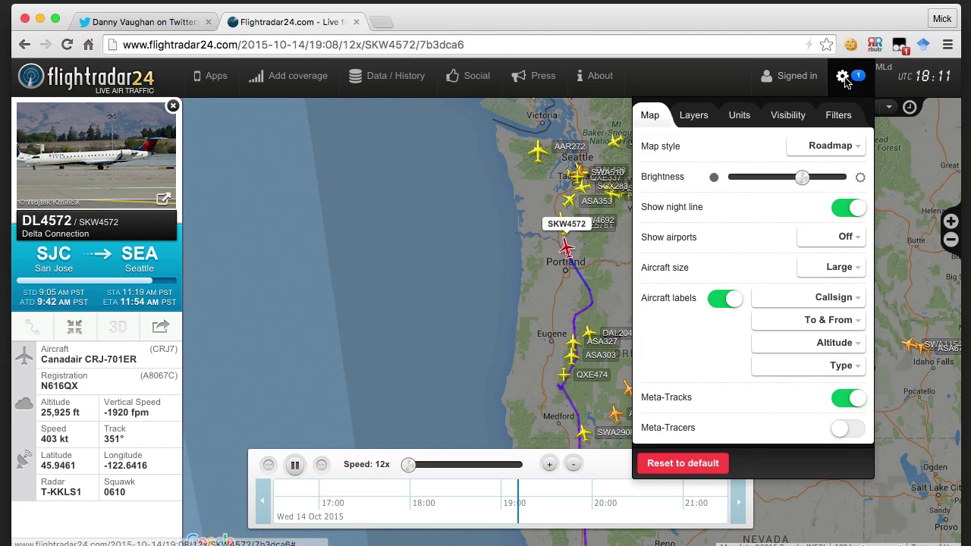
{"action": "left_click", "coordinate": [300, 471]}
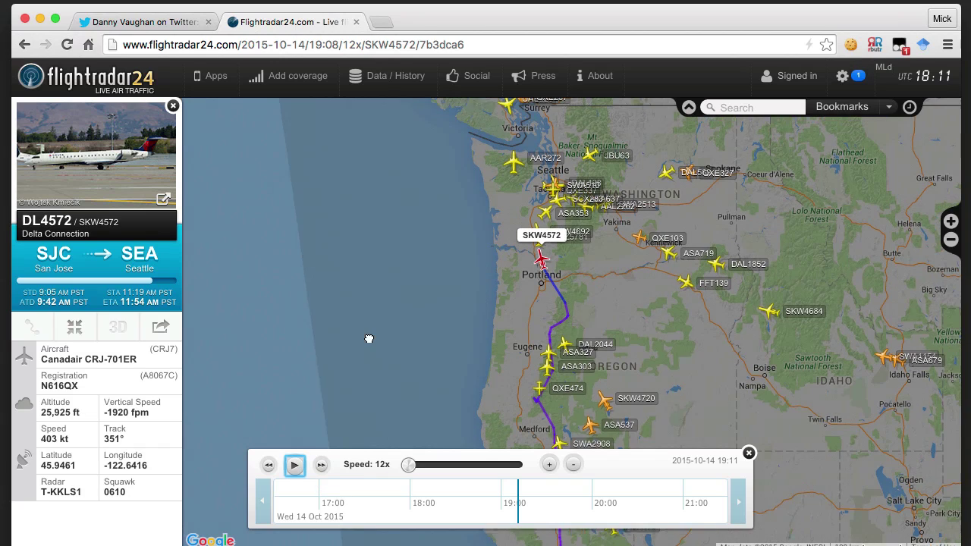
Display the paths of flights CPZ5781 and ASA353 together on the map between Portland and Olympia.
{"action": "scroll", "coordinate": [369, 336], "scroll_direction": "up", "scroll_amount": 2}
{"action": "left_click_drag", "start_coordinate": [476, 271], "coordinate": [356, 309]}
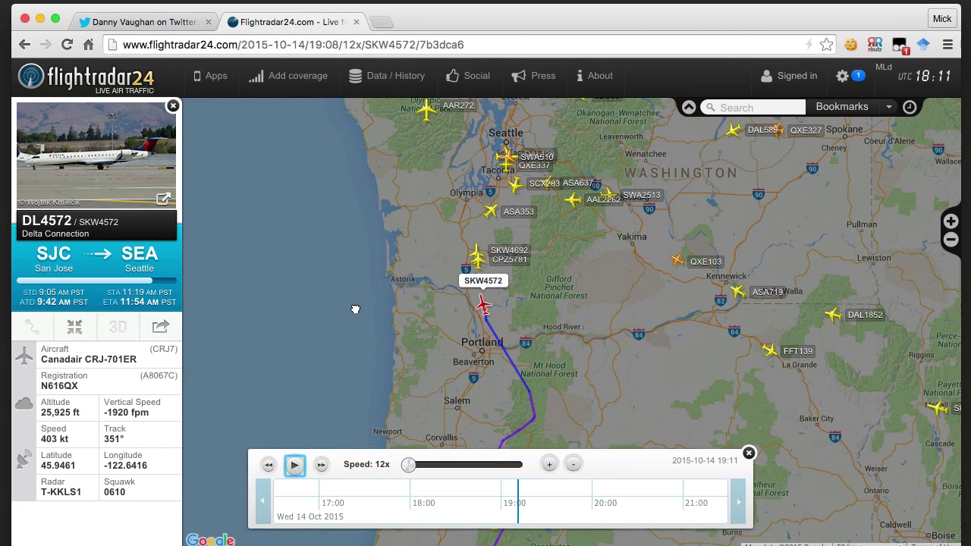
{"action": "left_click", "coordinate": [475, 258]}
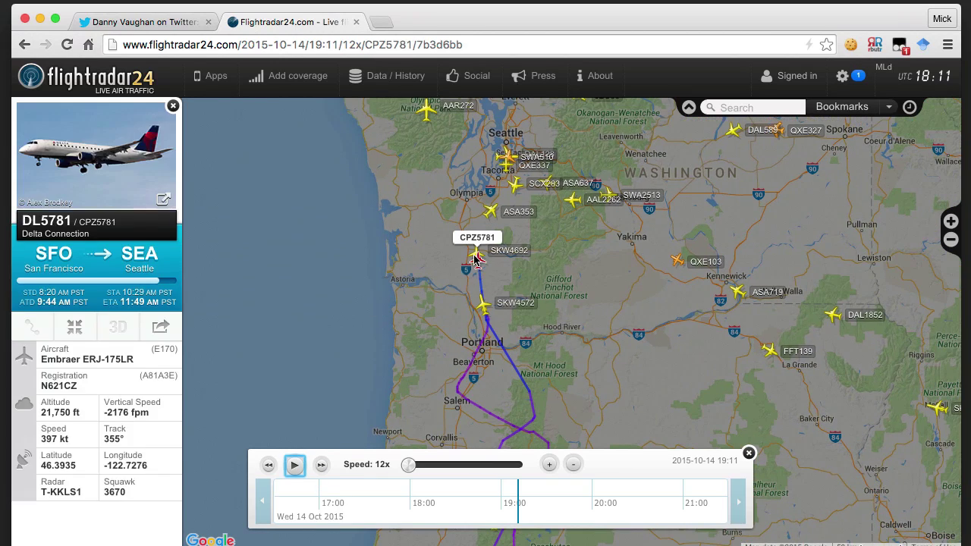
{"action": "left_click", "coordinate": [476, 256]}
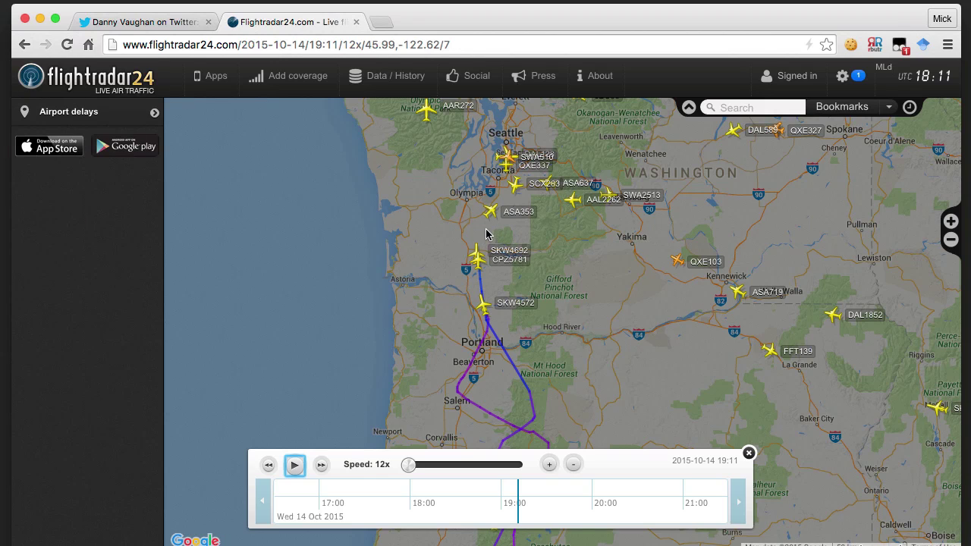
{"action": "left_click", "coordinate": [489, 216]}
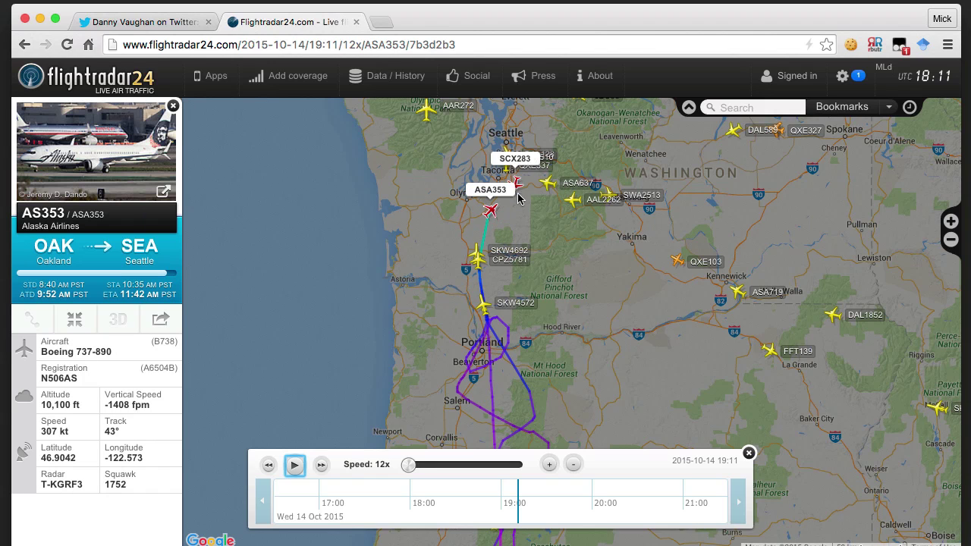
Add the paths of AAL2262, QXE103, ASA719, DAL1852 and SKW4684 from the east, plus ASA327 near Eugene, to the map.
{"action": "left_click", "coordinate": [573, 200]}
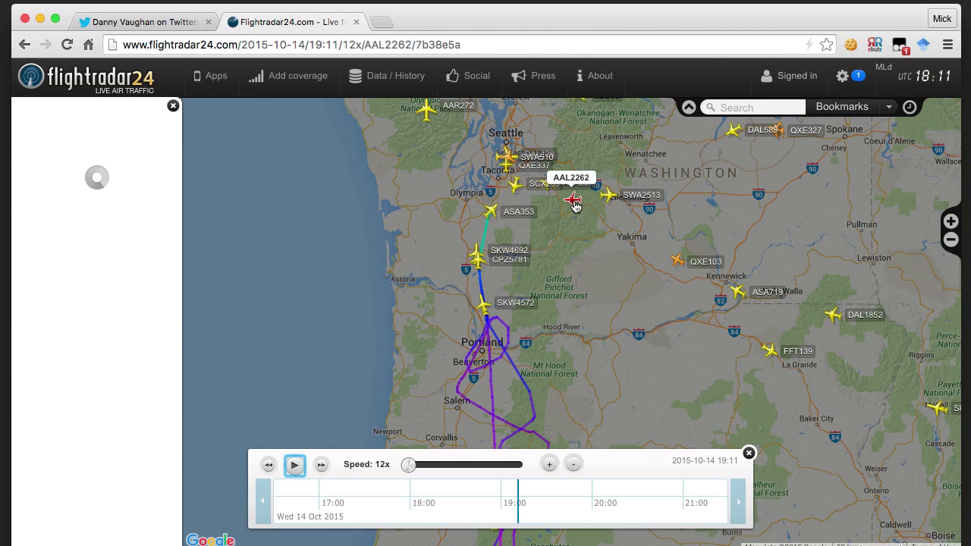
{"action": "left_click", "coordinate": [678, 261]}
{"action": "left_click", "coordinate": [742, 296]}
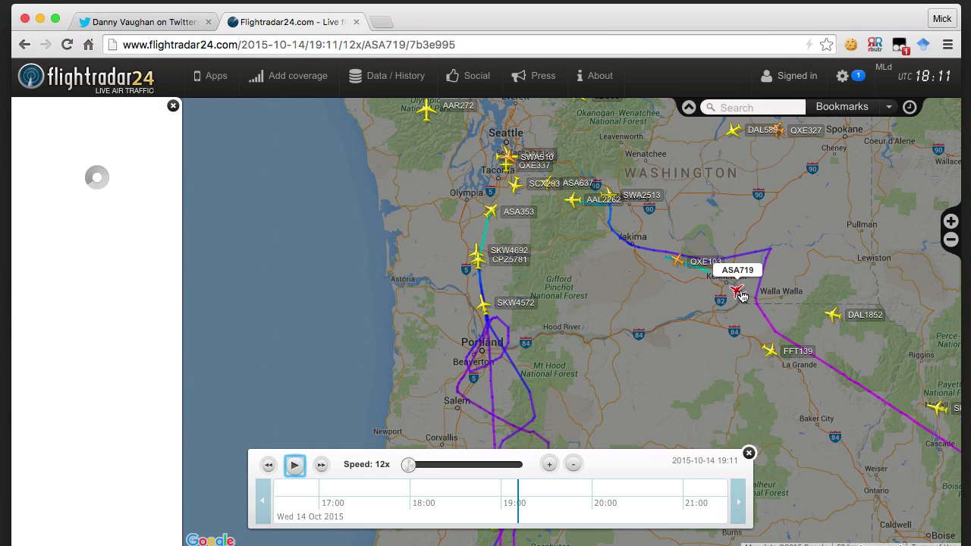
{"action": "left_click", "coordinate": [834, 314]}
{"action": "left_click_drag", "start_coordinate": [678, 346], "coordinate": [588, 287]}
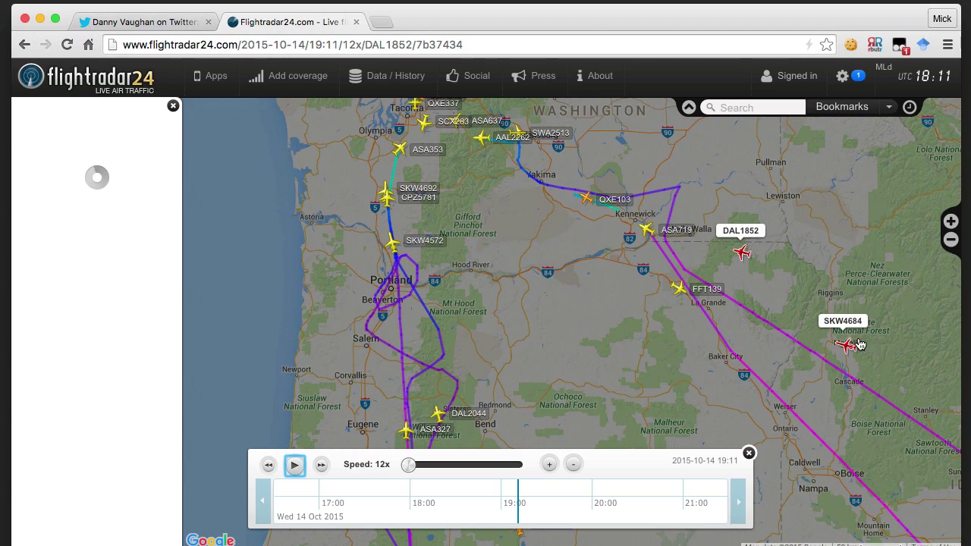
{"action": "left_click", "coordinate": [847, 347]}
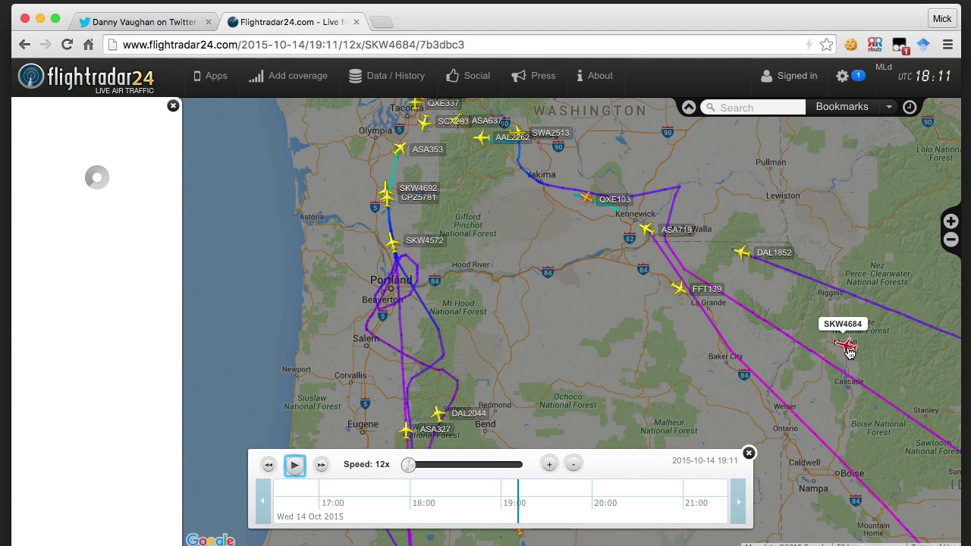
{"action": "left_click_drag", "start_coordinate": [608, 360], "coordinate": [660, 232]}
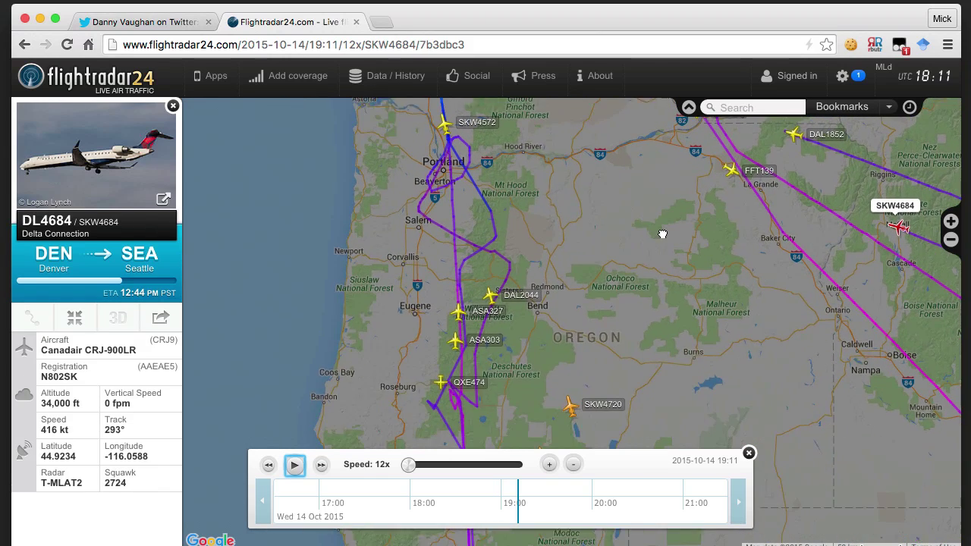
{"action": "left_click", "coordinate": [459, 308]}
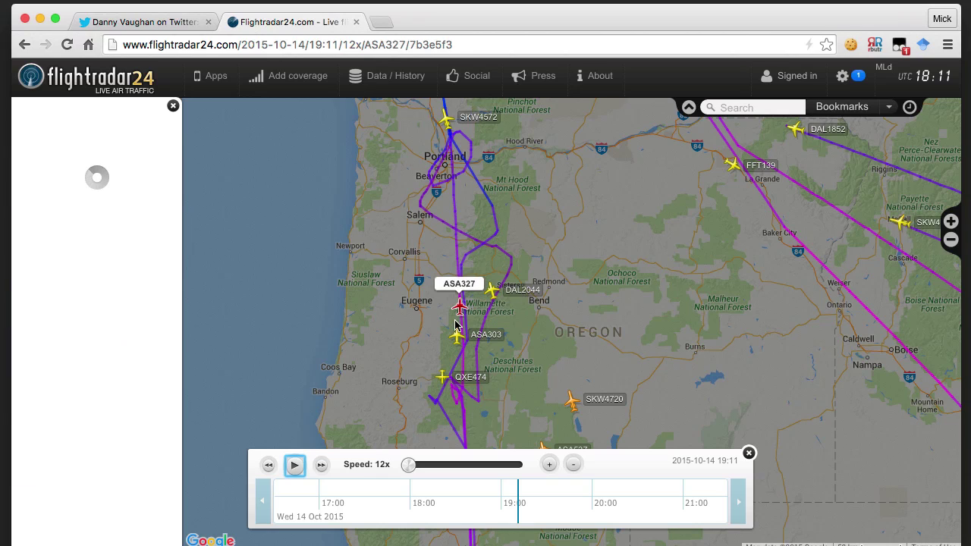
Add the path of flight QXE337 south of Seattle and examine the combined arrival tracks around Seattle, Yakima and Portland.
{"action": "left_click_drag", "start_coordinate": [571, 232], "coordinate": [562, 413]}
{"action": "scroll", "coordinate": [445, 246], "scroll_direction": "up", "scroll_amount": 1}
{"action": "left_click", "coordinate": [474, 167]}
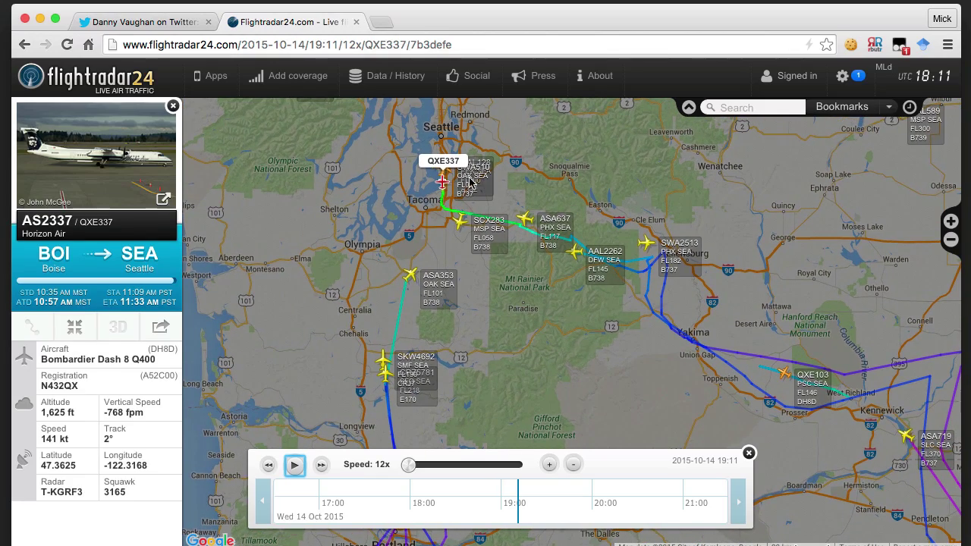
{"action": "scroll", "coordinate": [409, 186], "scroll_direction": "up", "scroll_amount": 1}
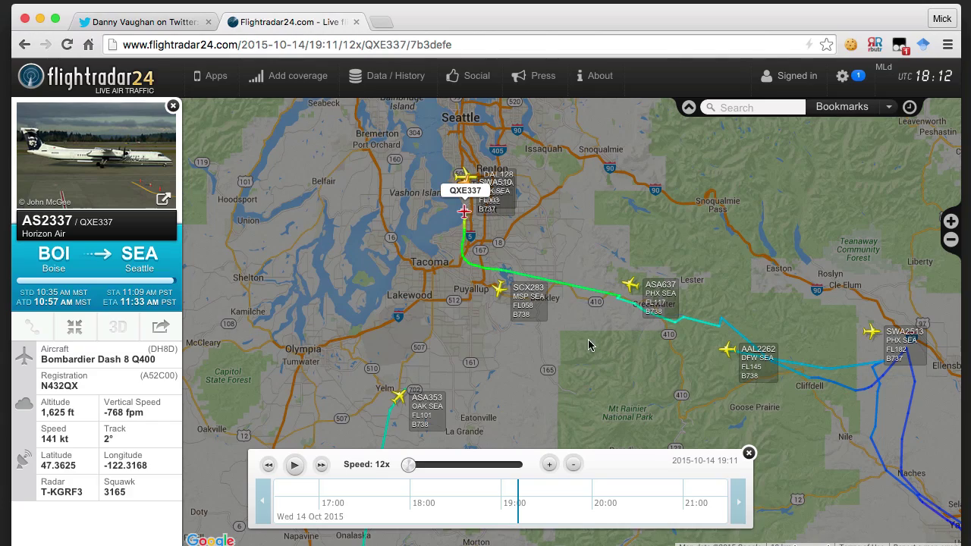
{"action": "scroll", "coordinate": [588, 345], "scroll_direction": "down", "scroll_amount": 3}
{"action": "left_click_drag", "start_coordinate": [473, 321], "coordinate": [439, 203]}
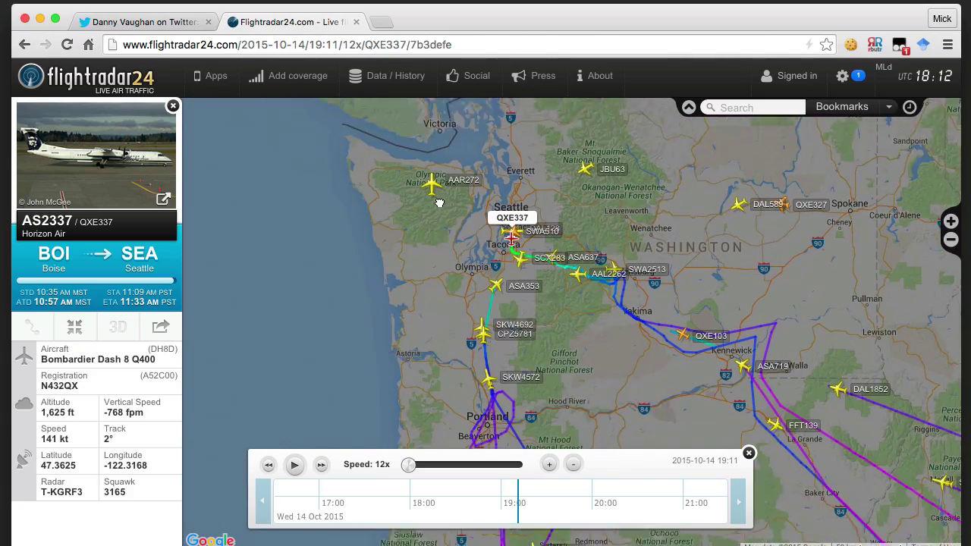